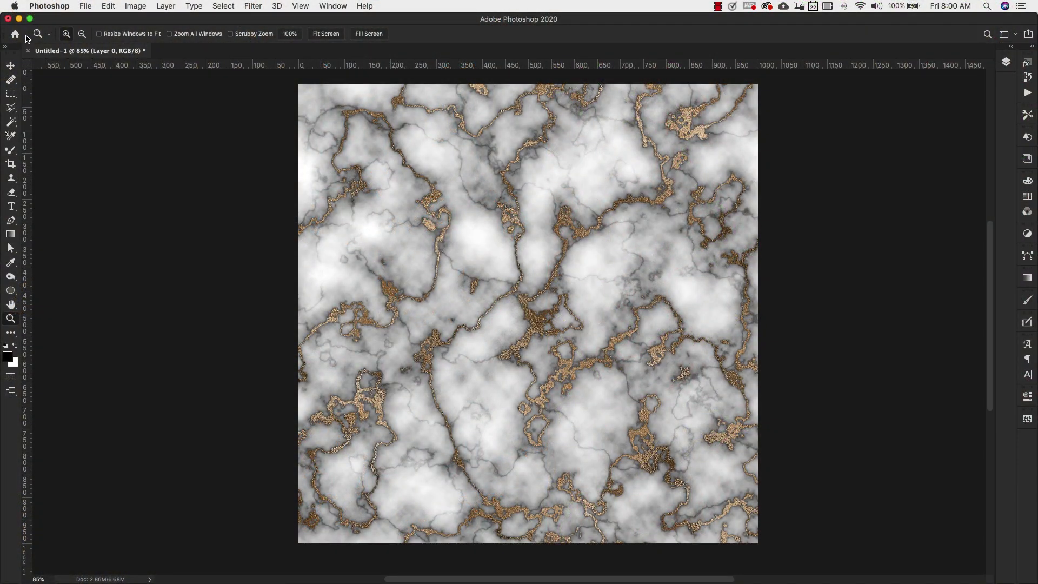
Create a new white 1000 x 1000 pixel RGB document with a resolution of 300 pixels/inch.
{"action": "left_click", "coordinate": [90, 7]}
{"action": "left_click", "coordinate": [97, 20]}
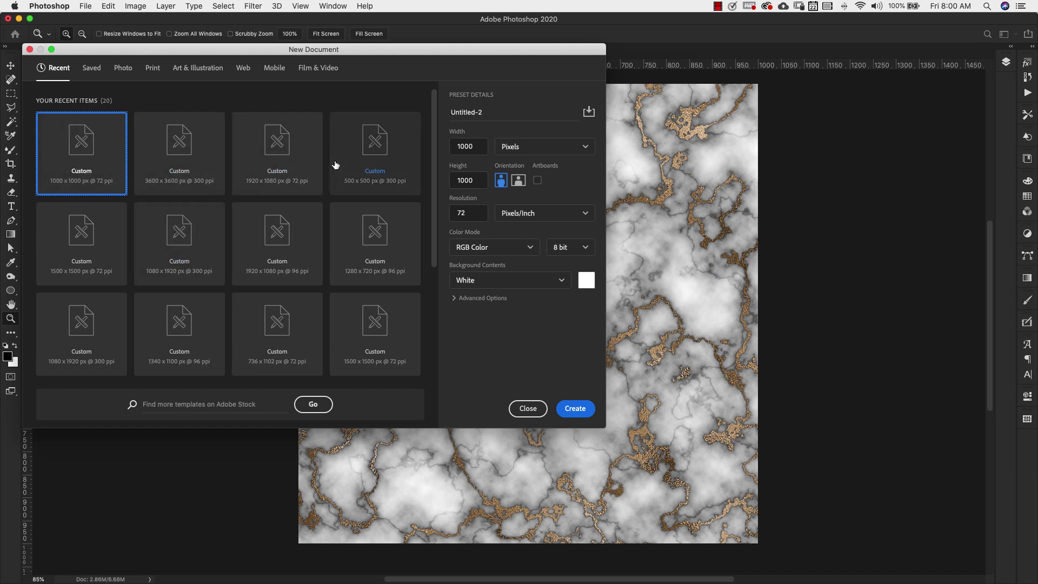
{"action": "left_click", "coordinate": [474, 213]}
{"action": "type", "text": "300"}
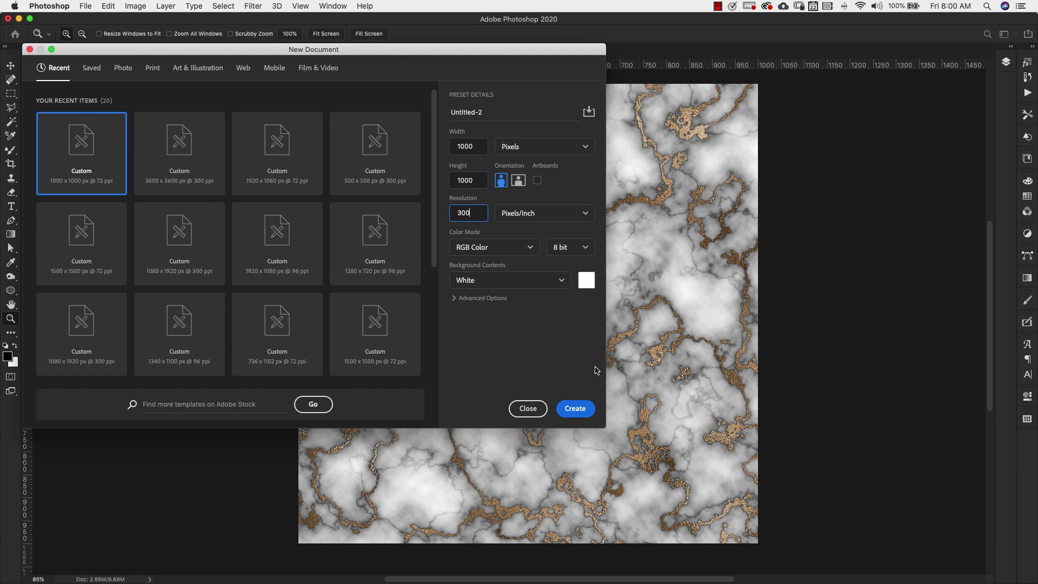
{"action": "left_click", "coordinate": [580, 410]}
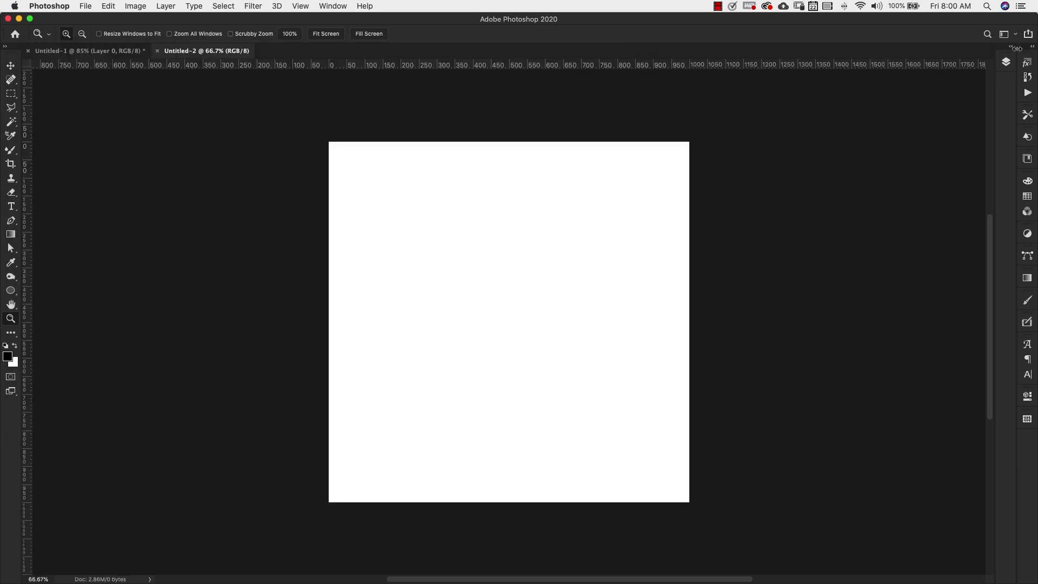
Unlock the Background layer and add two new empty layers above it.
{"action": "left_click", "coordinate": [1006, 63]}
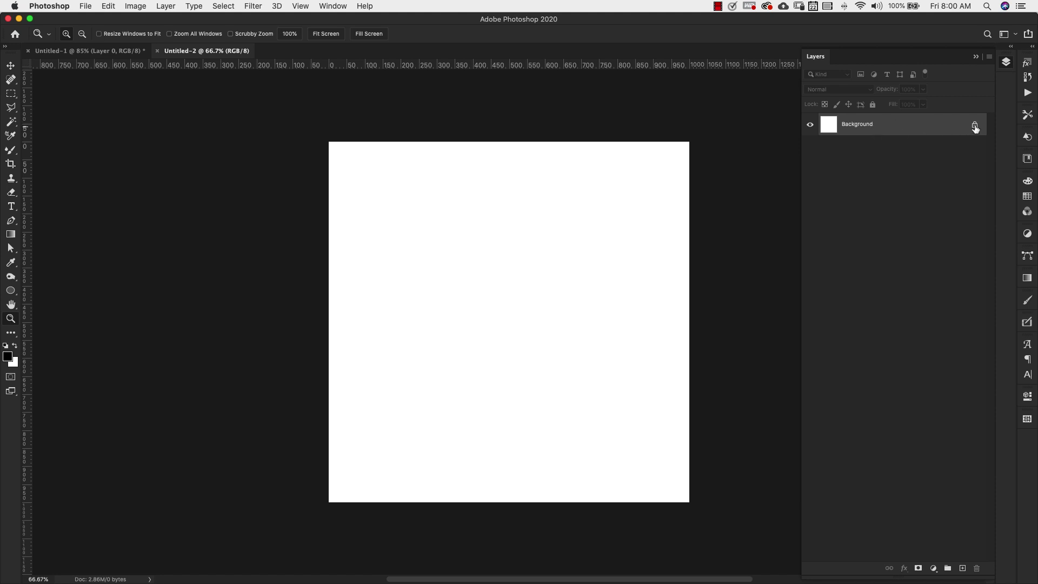
{"action": "left_click", "coordinate": [975, 125]}
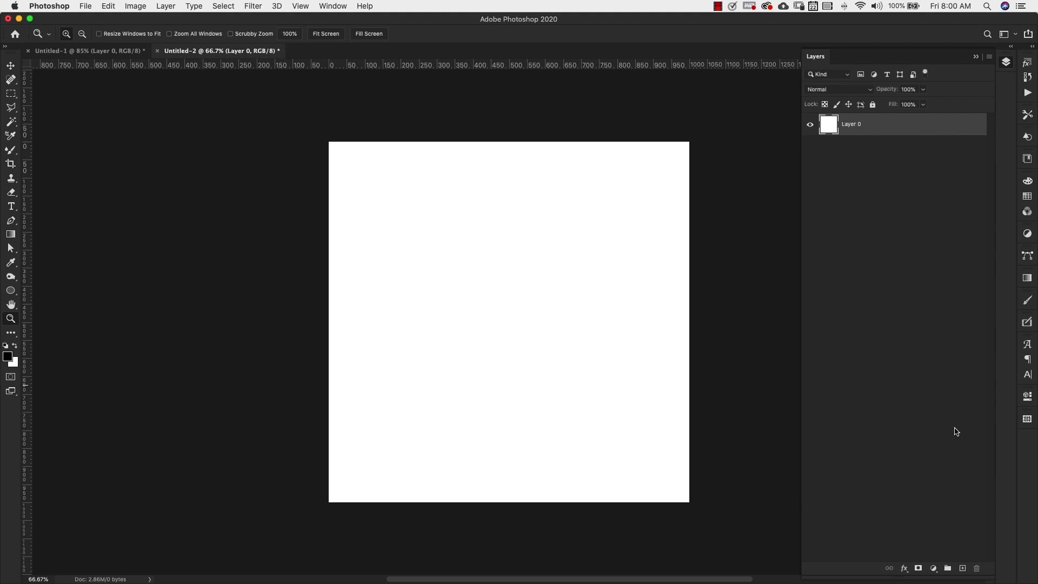
{"action": "left_click", "coordinate": [962, 568]}
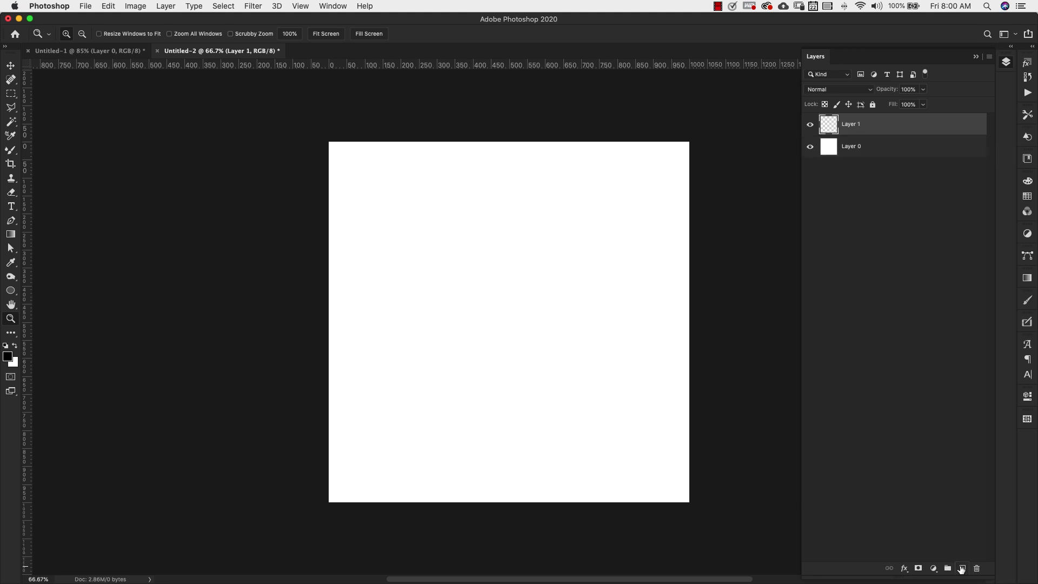
{"action": "left_click", "coordinate": [963, 568]}
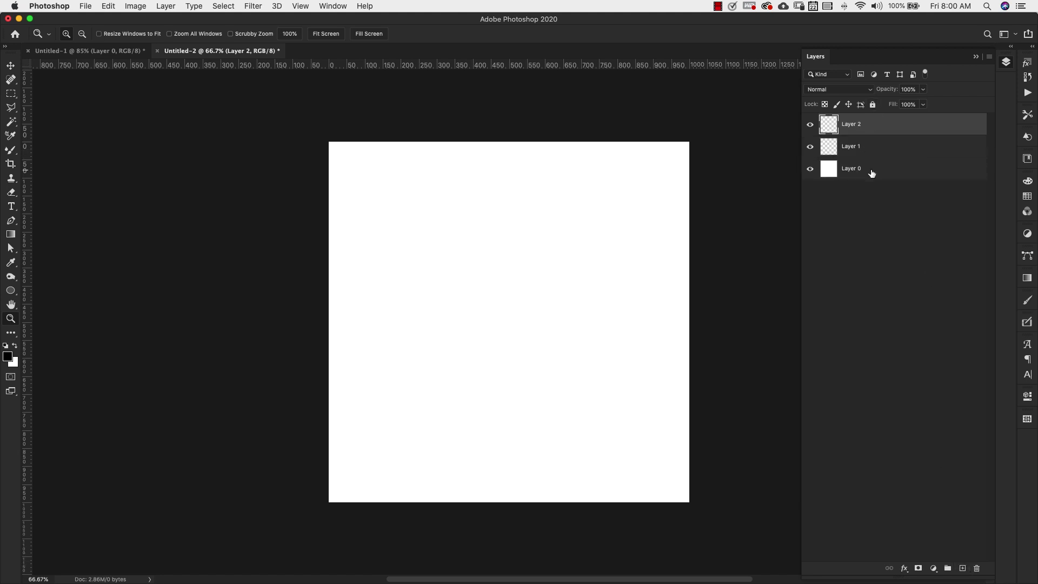
Rename the bottom layer, Layer 0, as gold.
{"action": "left_click", "coordinate": [943, 175]}
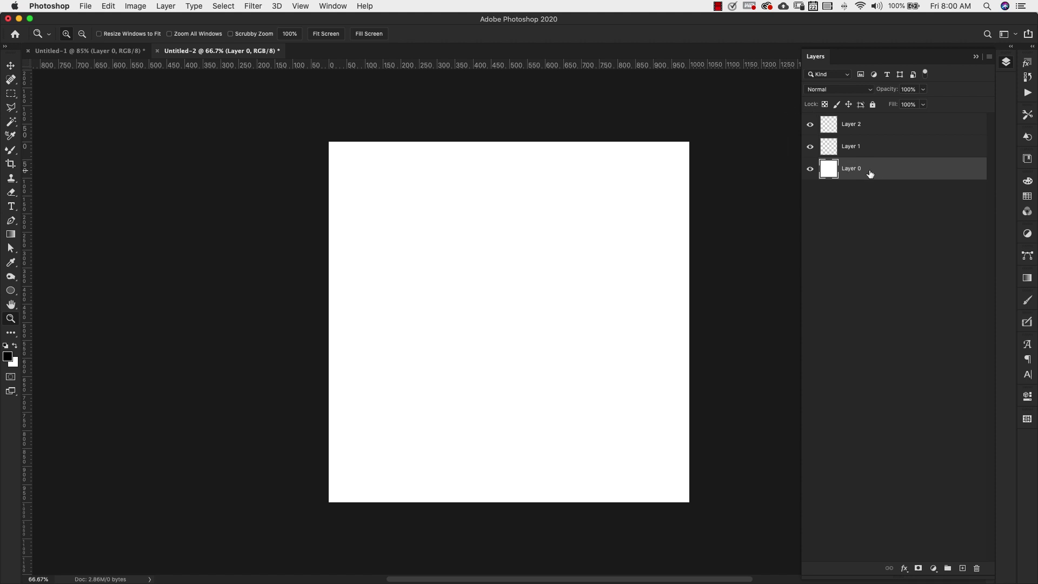
{"action": "double_click", "coordinate": [852, 169]}
{"action": "type", "text": "gold"}
{"action": "left_click", "coordinate": [874, 207]}
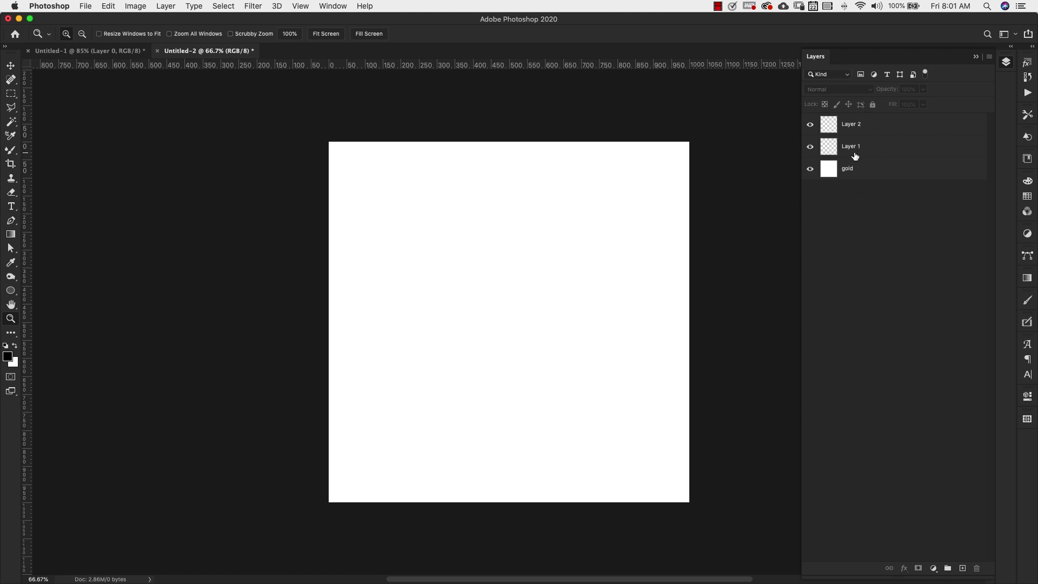
Render the Clouds filter on the gold layer with the black and white colours.
{"action": "left_click", "coordinate": [889, 173]}
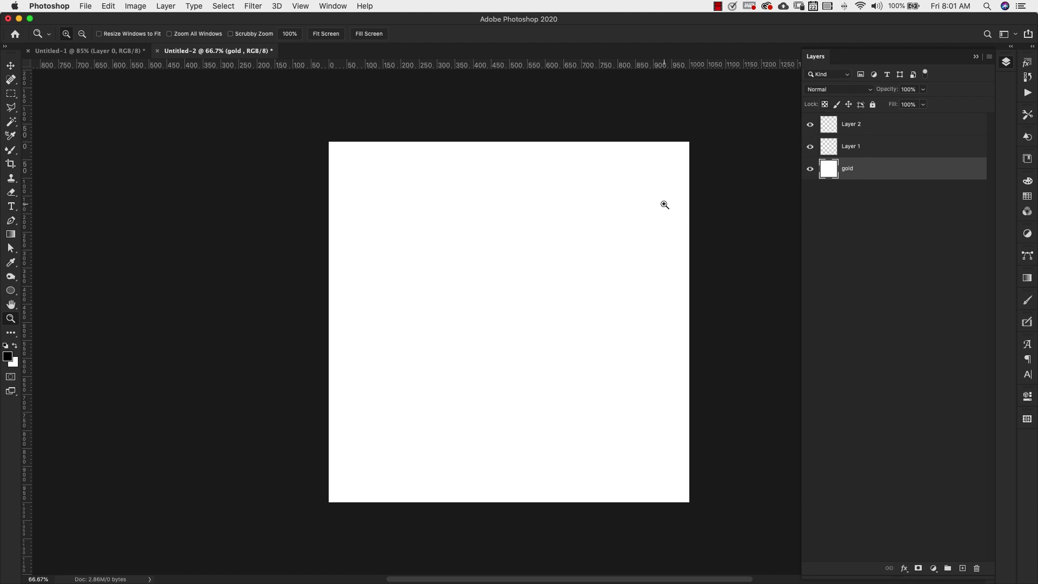
{"action": "left_click", "coordinate": [253, 6]}
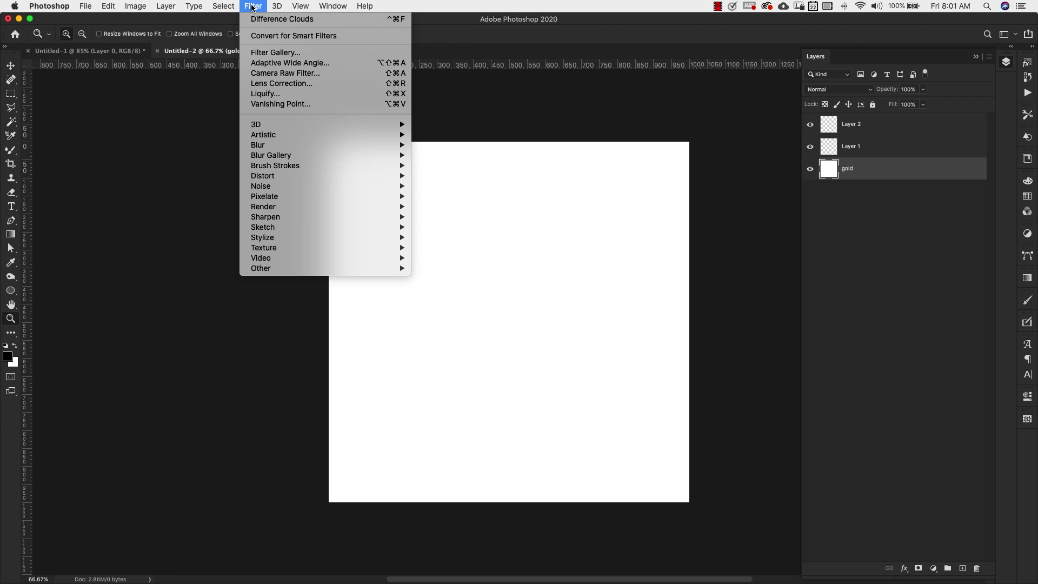
{"action": "mouse_move", "coordinate": [300, 206]}
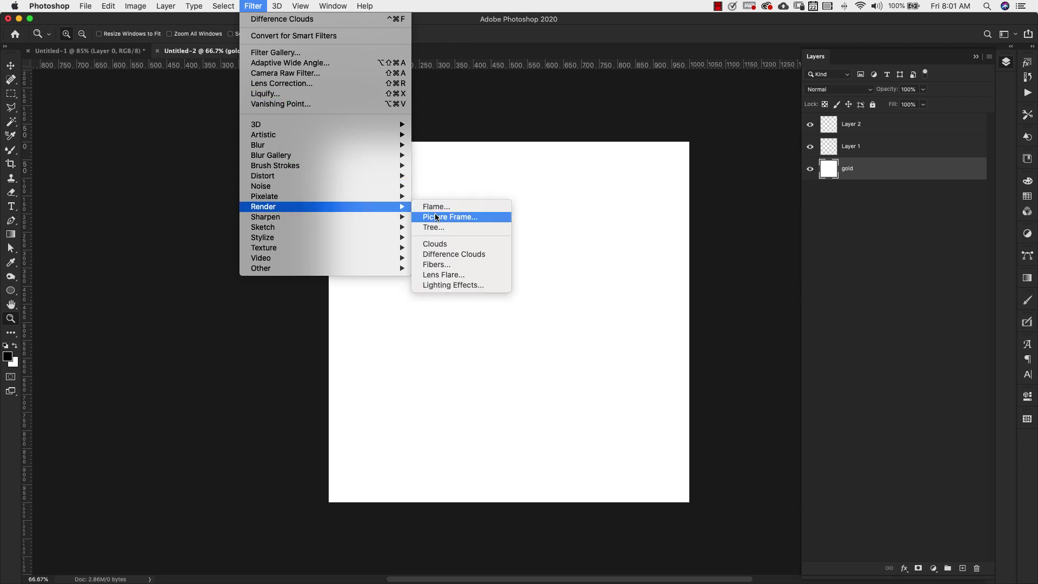
{"action": "left_click", "coordinate": [437, 248]}
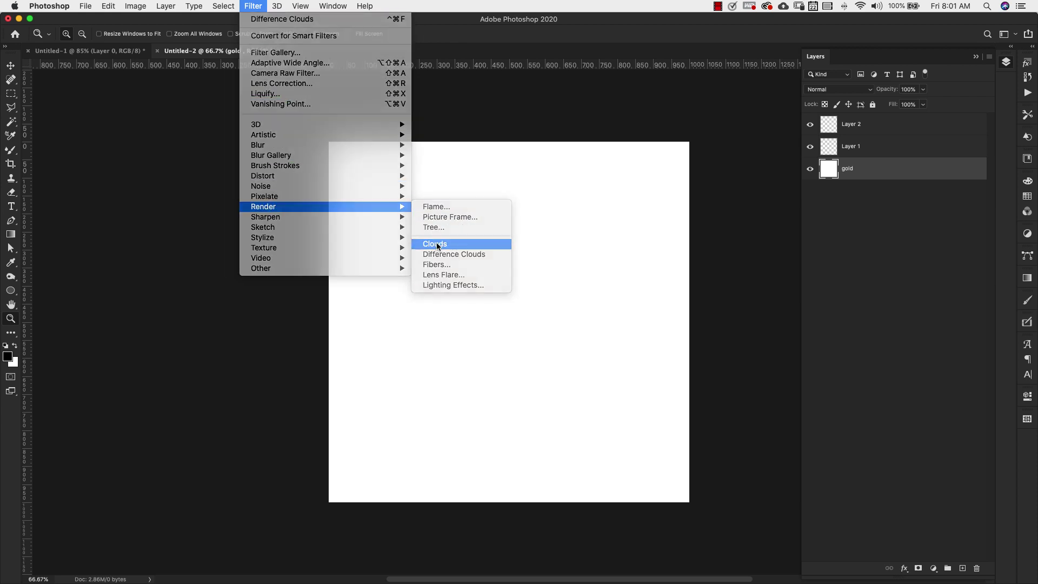
Render Clouds on Layer 1 and Layer 2, and toggle both layers' visibility to compare the cloud patterns.
{"action": "left_click", "coordinate": [887, 147]}
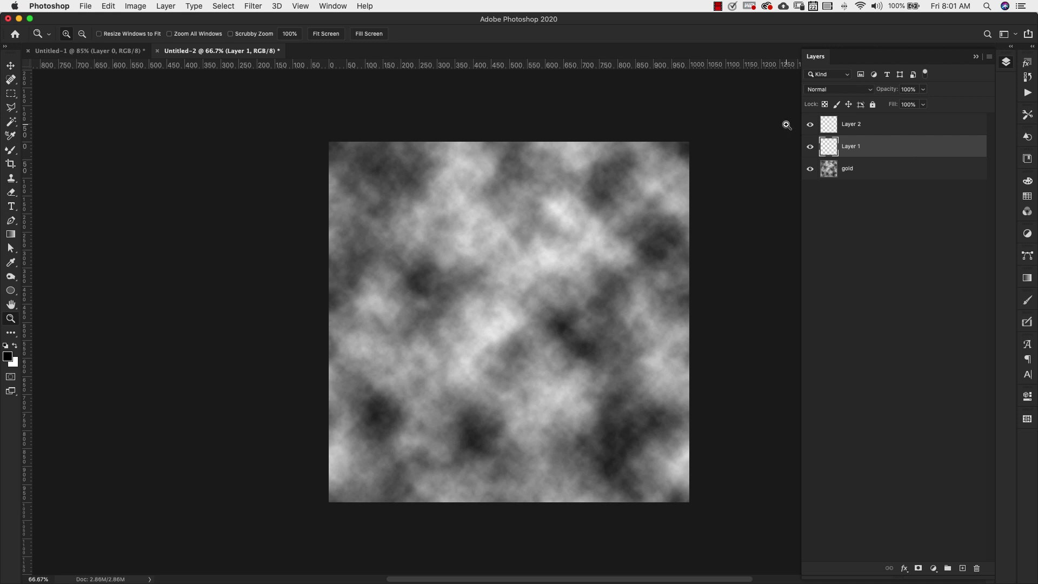
{"action": "left_click", "coordinate": [254, 7]}
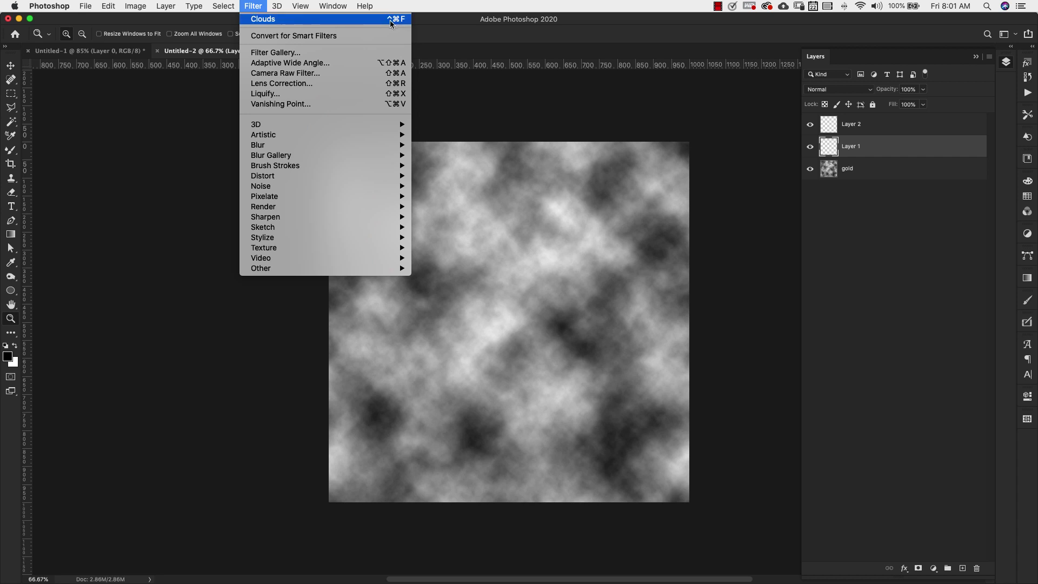
{"action": "left_click", "coordinate": [321, 20]}
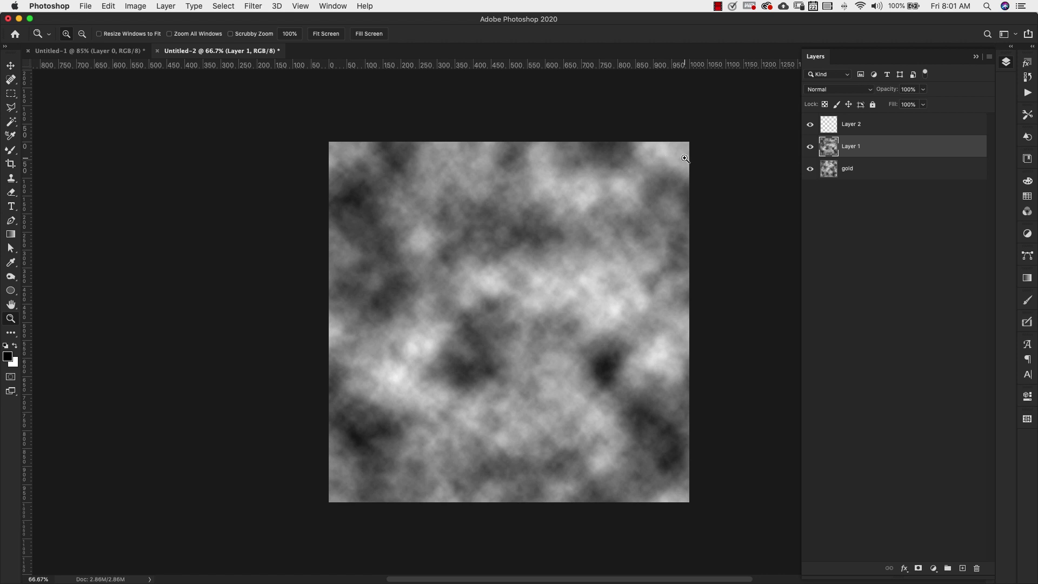
{"action": "left_click", "coordinate": [908, 127]}
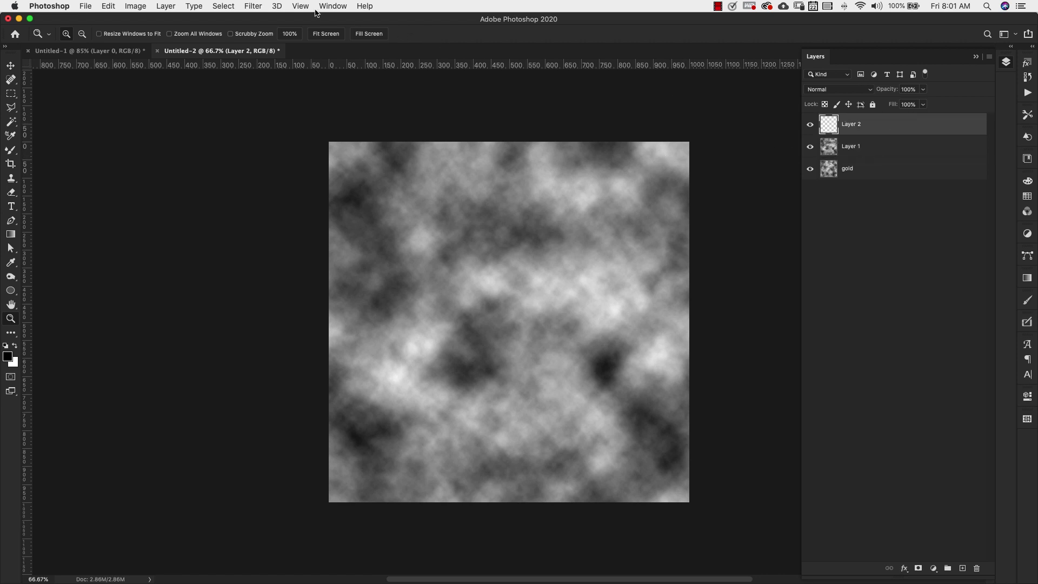
{"action": "left_click", "coordinate": [252, 7]}
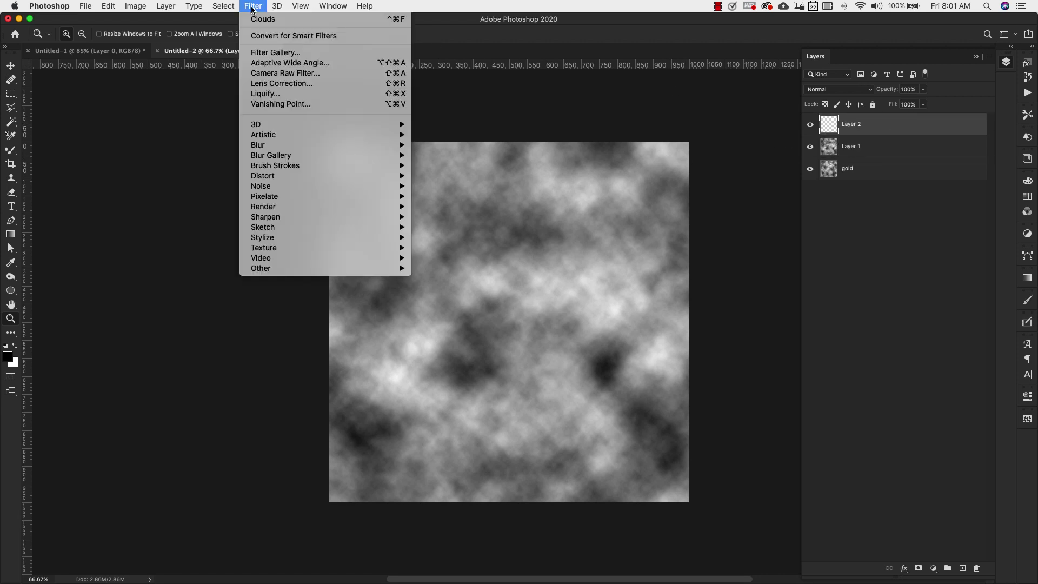
{"action": "left_click", "coordinate": [287, 21]}
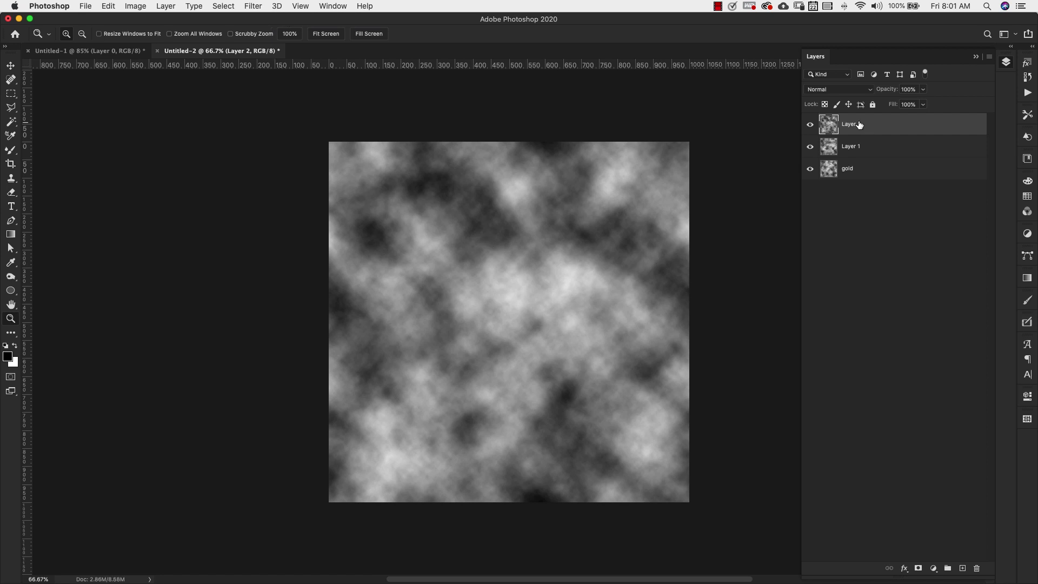
{"action": "left_click", "coordinate": [810, 126]}
{"action": "left_click", "coordinate": [810, 147]}
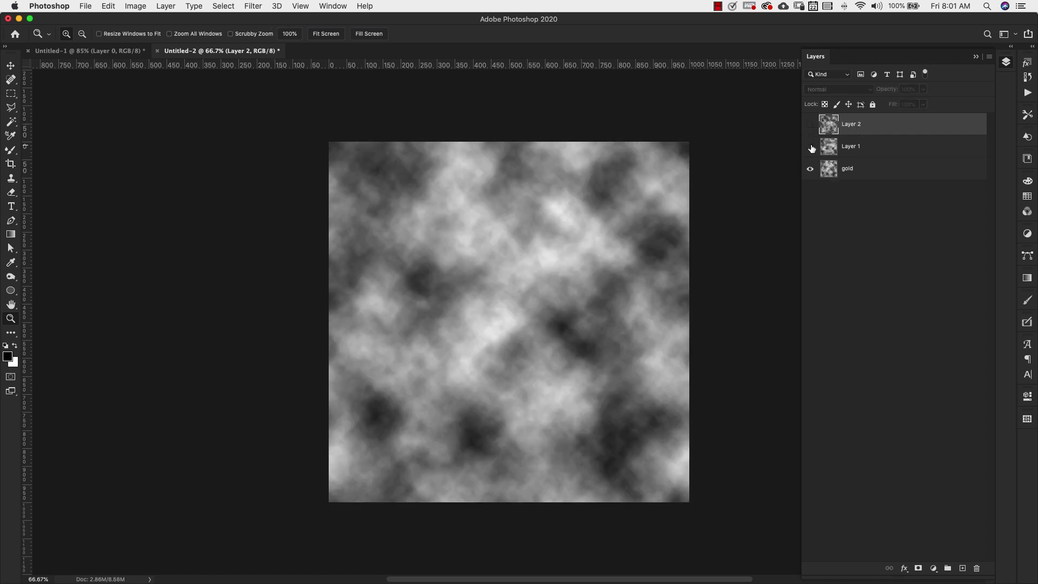
{"action": "left_click", "coordinate": [811, 147]}
{"action": "left_click", "coordinate": [811, 125]}
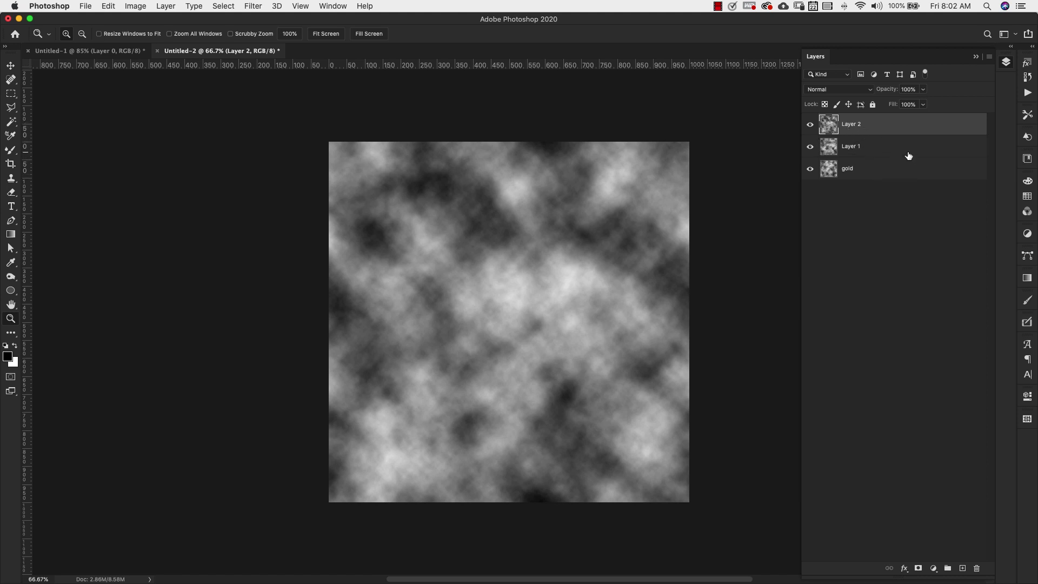
Apply the Difference Clouds render filter to the gold layer.
{"action": "left_click", "coordinate": [862, 168]}
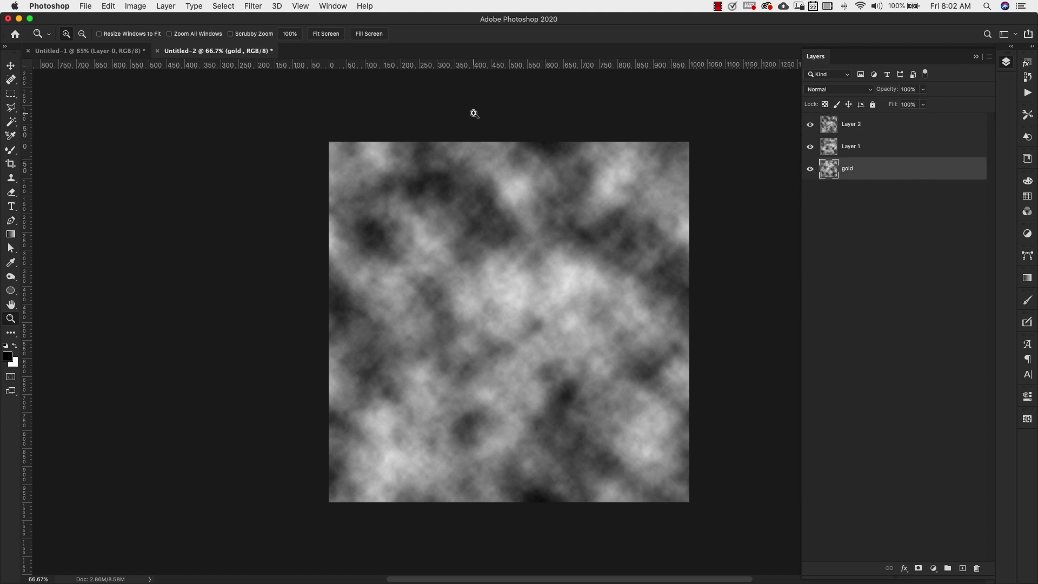
{"action": "left_click", "coordinate": [256, 7]}
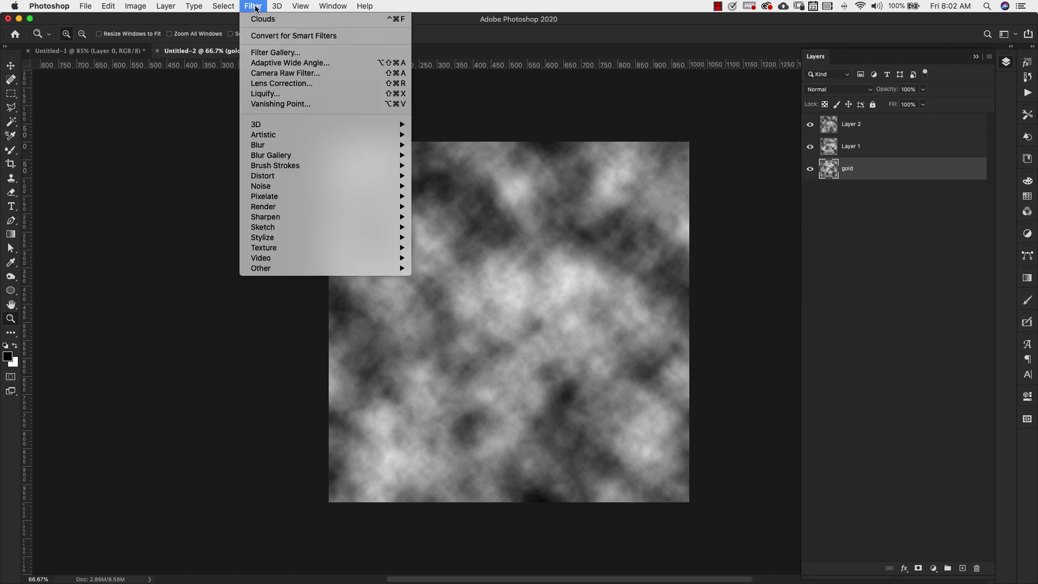
{"action": "mouse_move", "coordinate": [398, 207]}
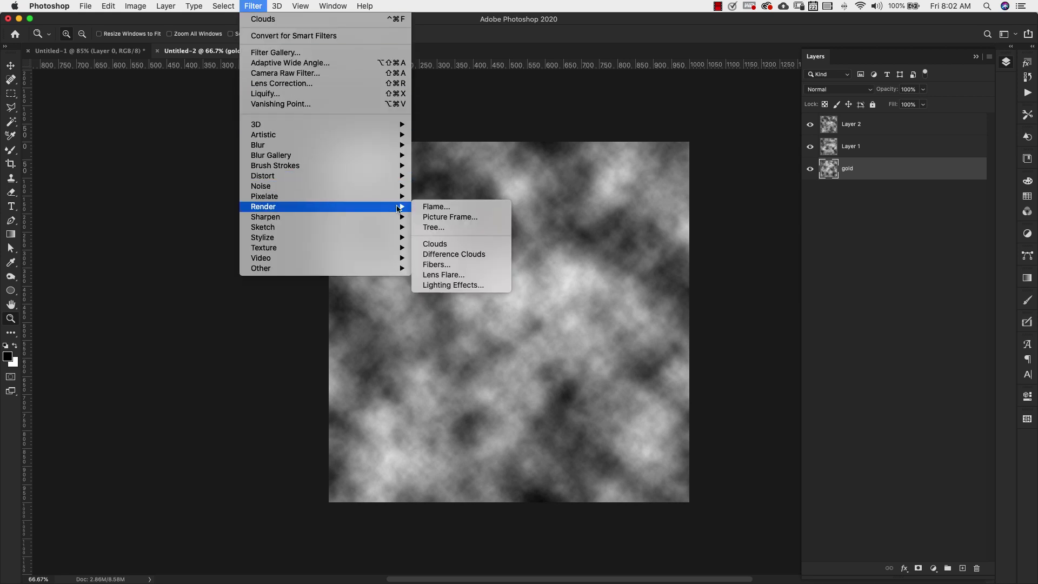
{"action": "left_click", "coordinate": [453, 254]}
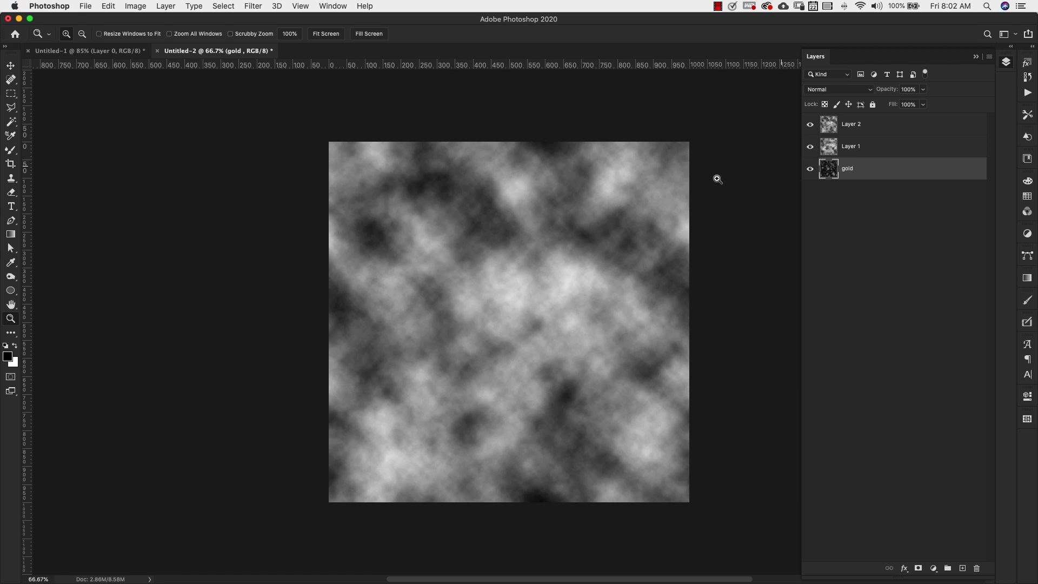
Apply Difference Clouds to Layer 1 and Layer 2, and toggle both layers' visibility to compare the vein patterns.
{"action": "left_click", "coordinate": [894, 147]}
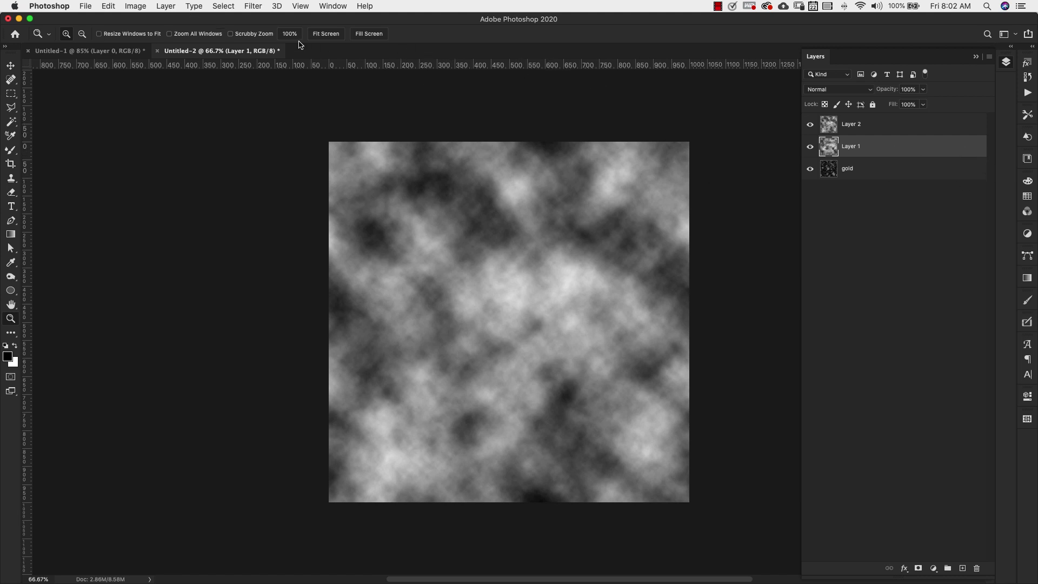
{"action": "left_click", "coordinate": [260, 9]}
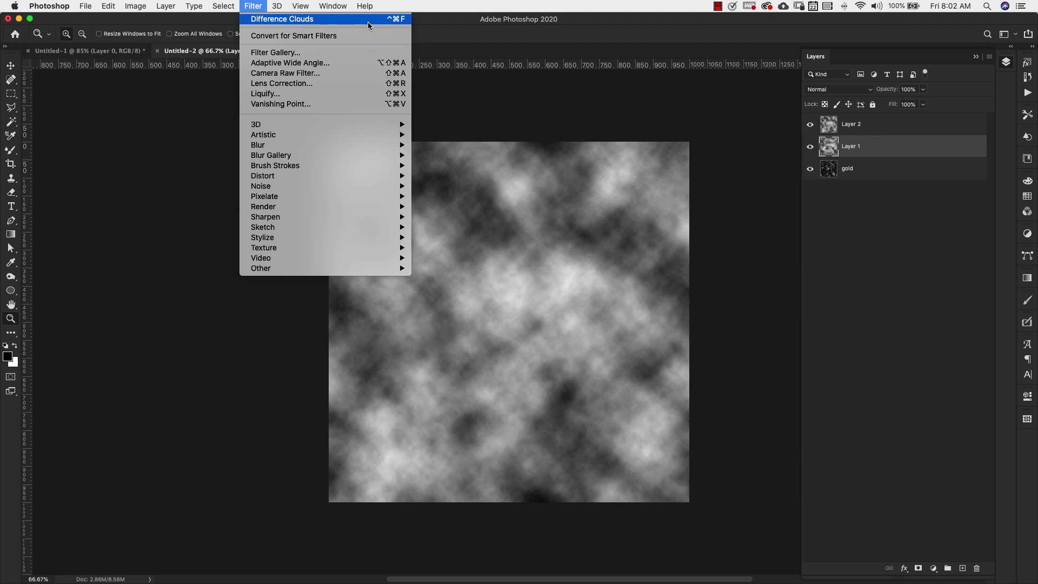
{"action": "left_click", "coordinate": [335, 21]}
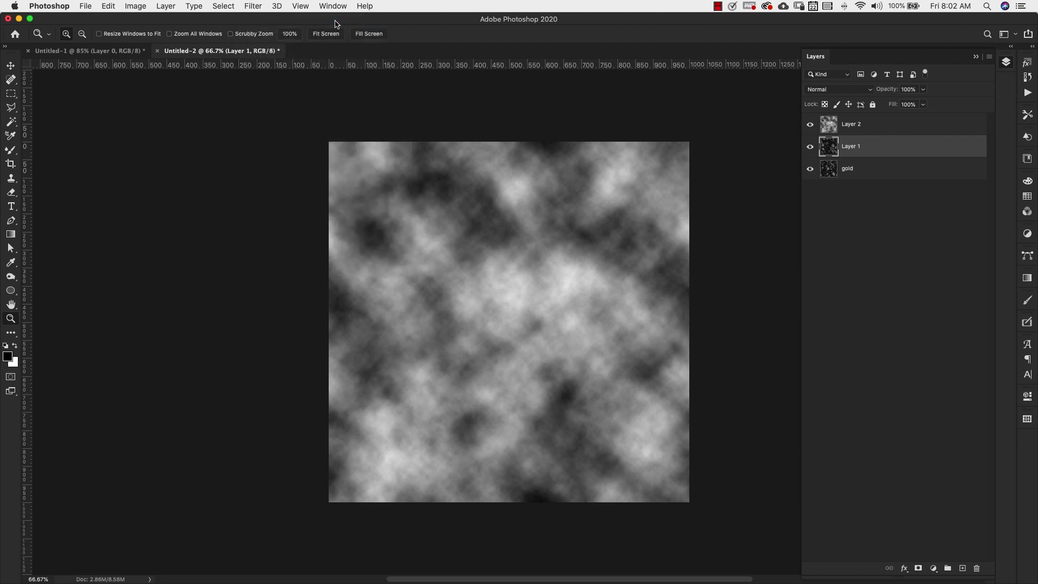
{"action": "left_click", "coordinate": [855, 126]}
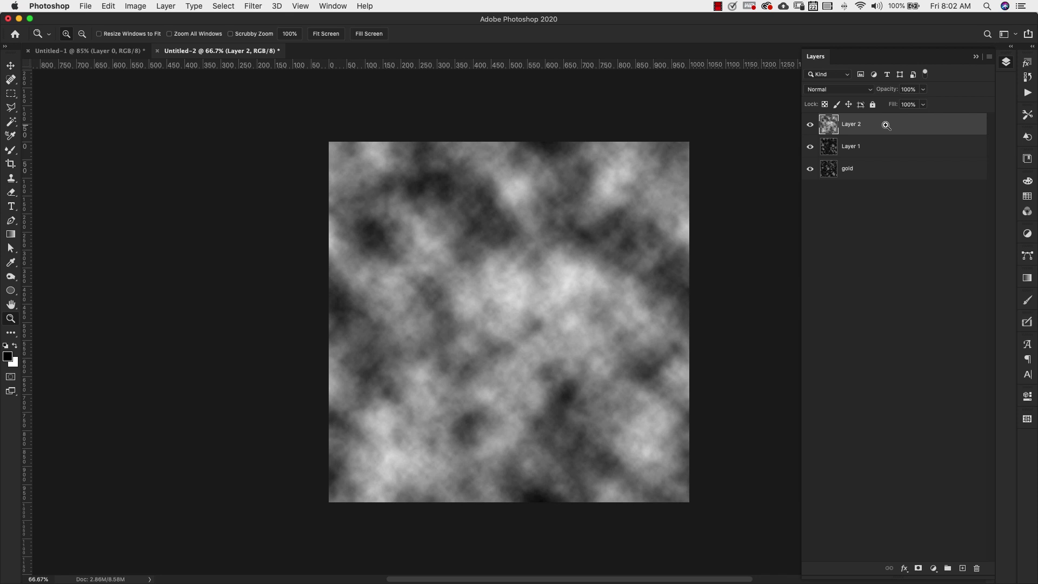
{"action": "left_click", "coordinate": [254, 8]}
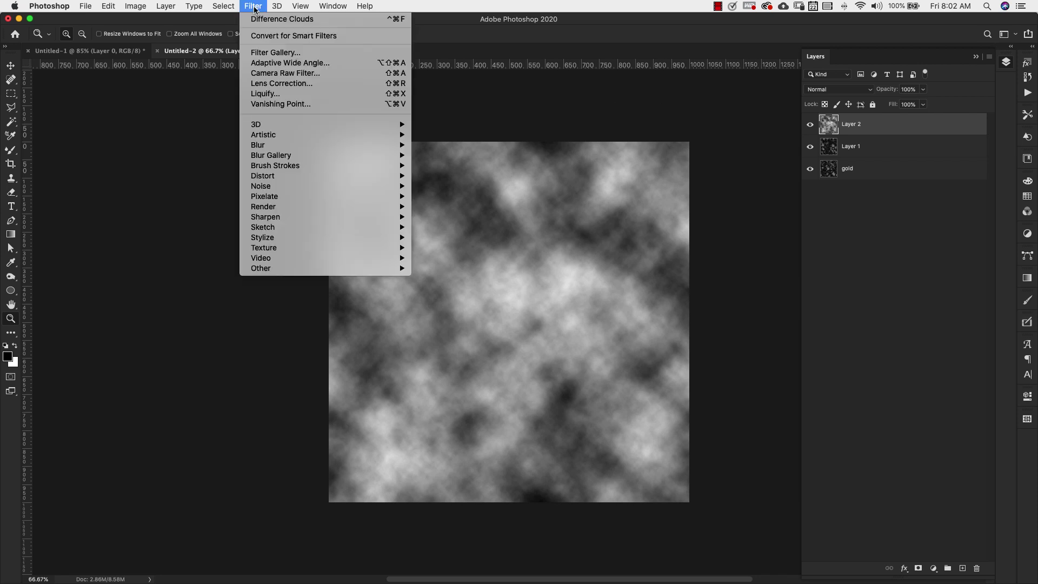
{"action": "left_click", "coordinate": [329, 20]}
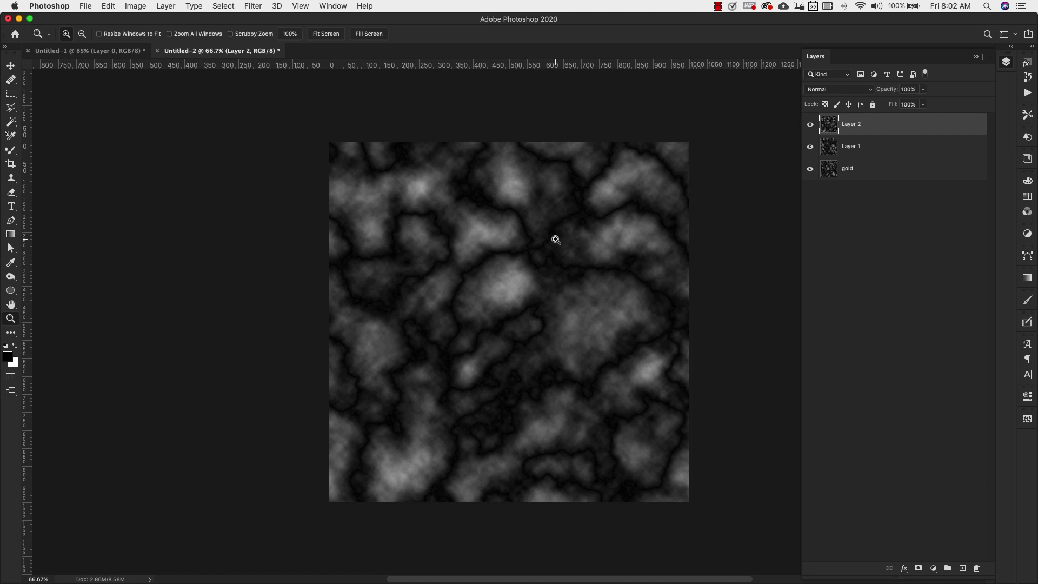
{"action": "left_click", "coordinate": [811, 125]}
{"action": "left_click", "coordinate": [809, 147]}
{"action": "left_click", "coordinate": [809, 147]}
{"action": "left_click", "coordinate": [810, 124]}
Adjust the Levels of Layer 2 with the white input at 156 and the midtones at 3.94.
{"action": "key", "text": "super+l"}
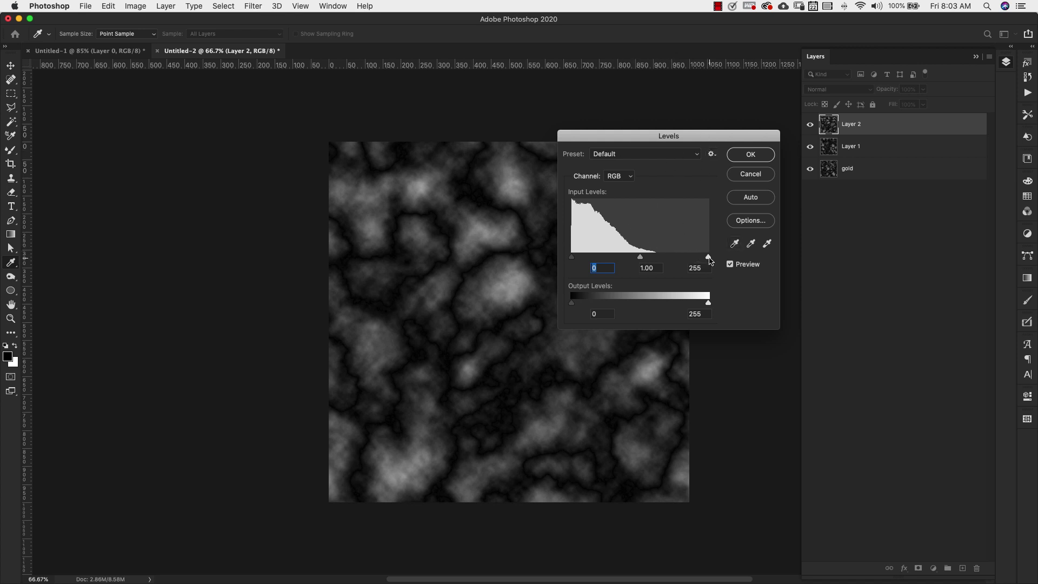
{"action": "left_click_drag", "start_coordinate": [708, 258], "coordinate": [656, 258]}
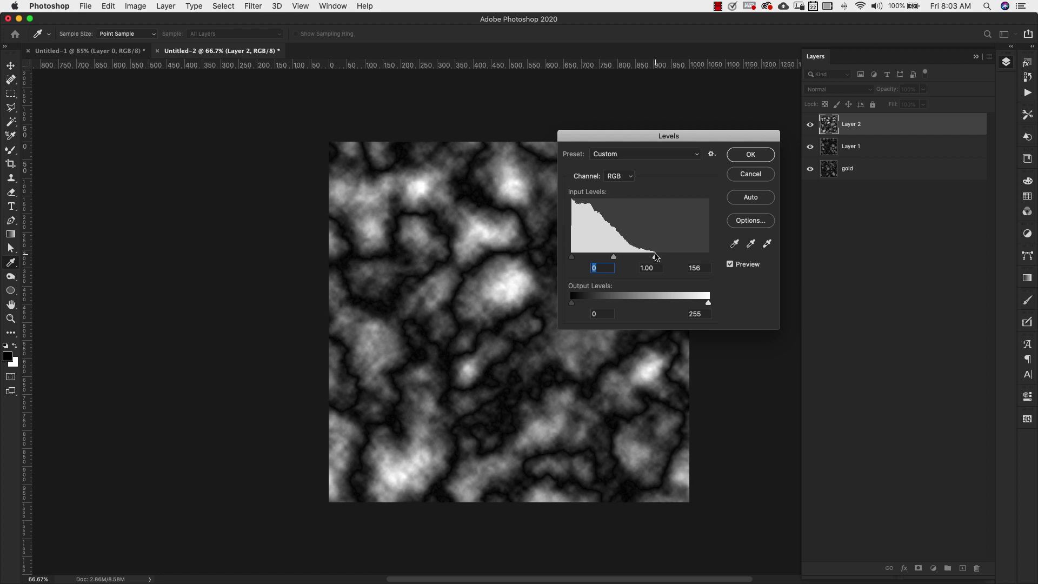
{"action": "left_click_drag", "start_coordinate": [614, 258], "coordinate": [578, 260]}
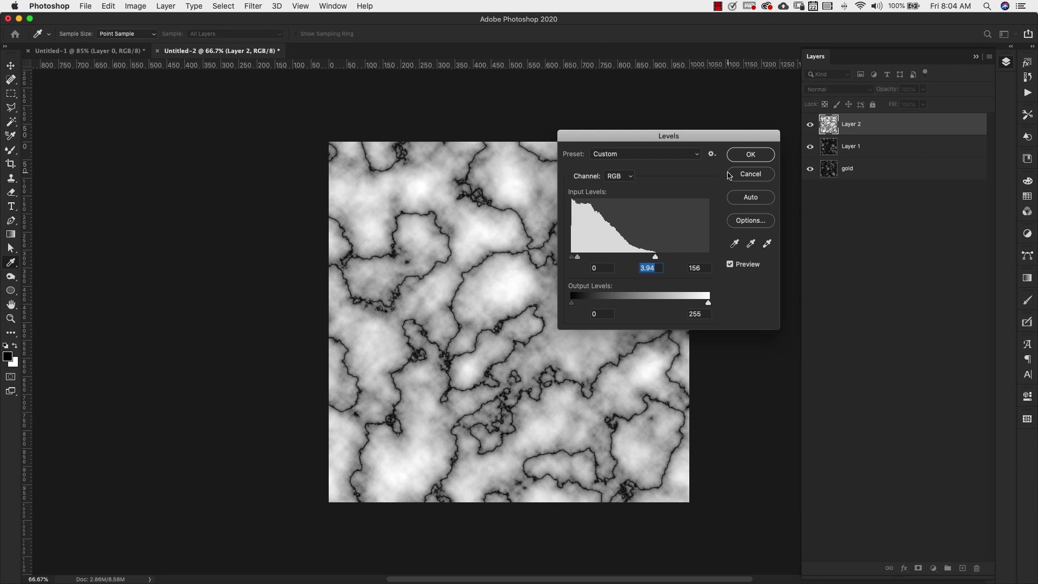
{"action": "left_click", "coordinate": [751, 155]}
{"action": "key", "text": "z"}
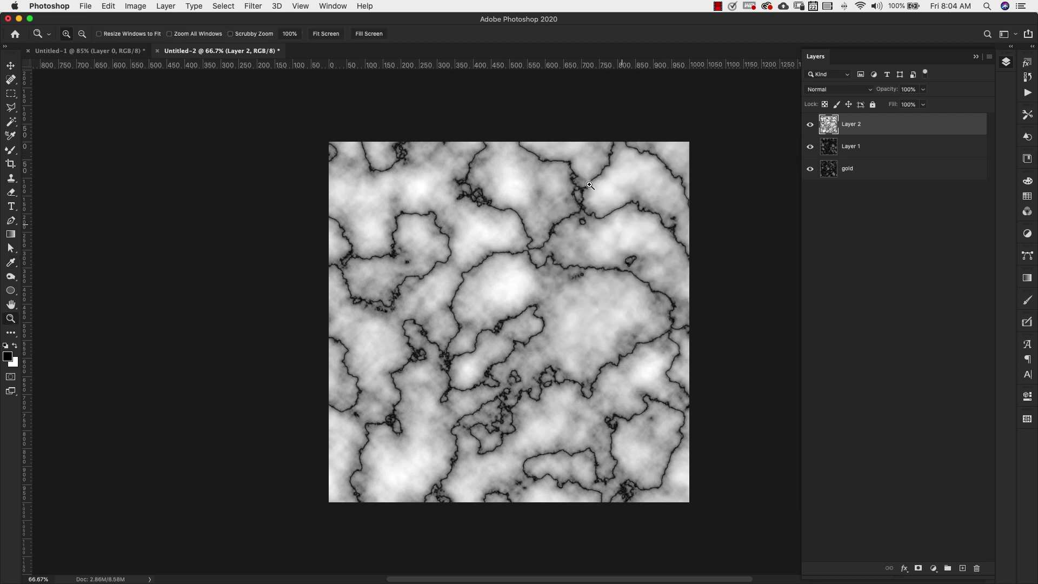
Hide Layer 2 and adjust the Levels of Layer 1 with the white input at 154 and the midtones at 3.92.
{"action": "left_click", "coordinate": [810, 127]}
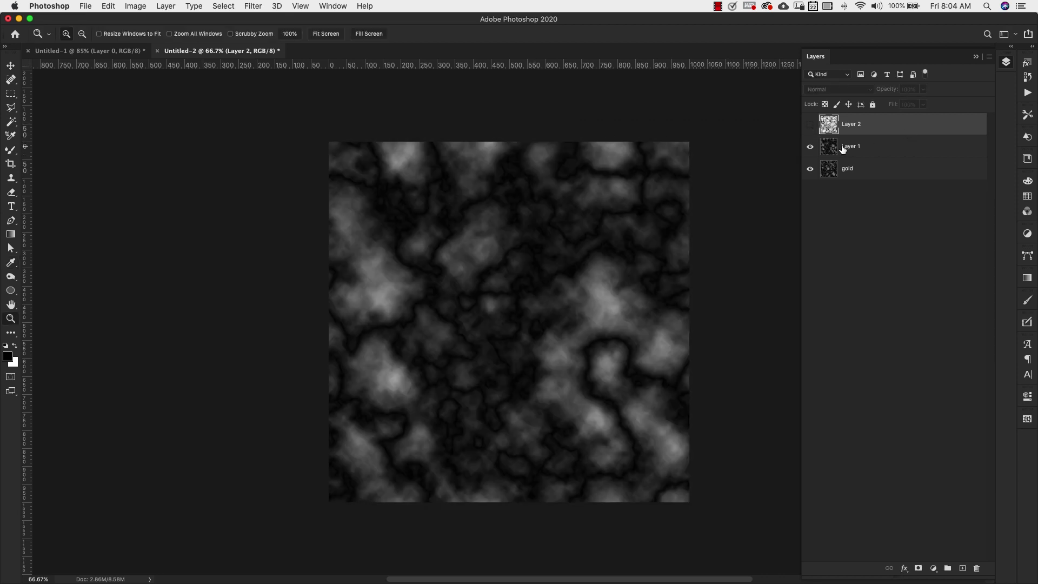
{"action": "left_click", "coordinate": [881, 146]}
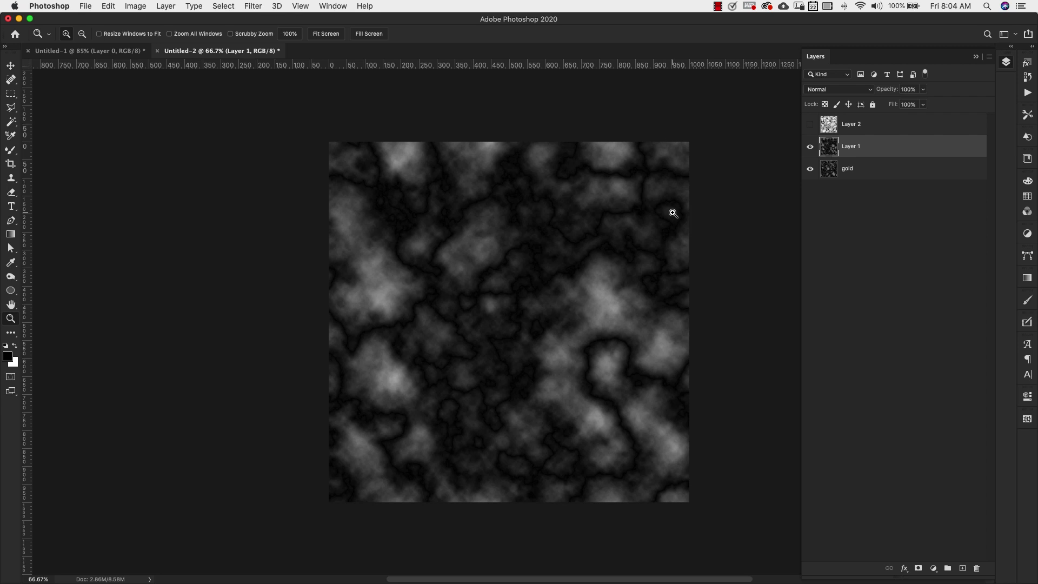
{"action": "key", "text": "super+l"}
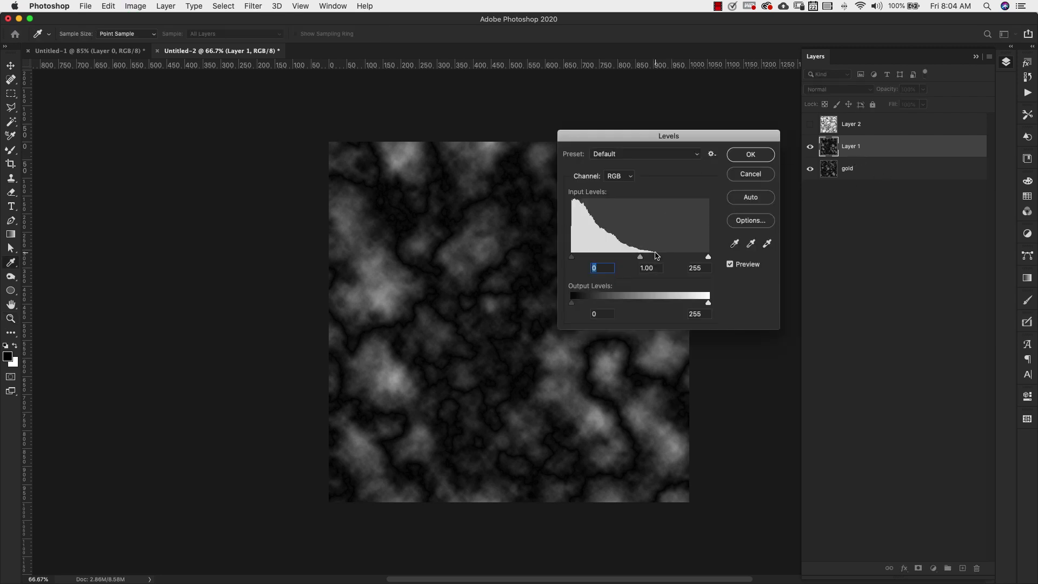
{"action": "left_click_drag", "start_coordinate": [708, 258], "coordinate": [654, 258]}
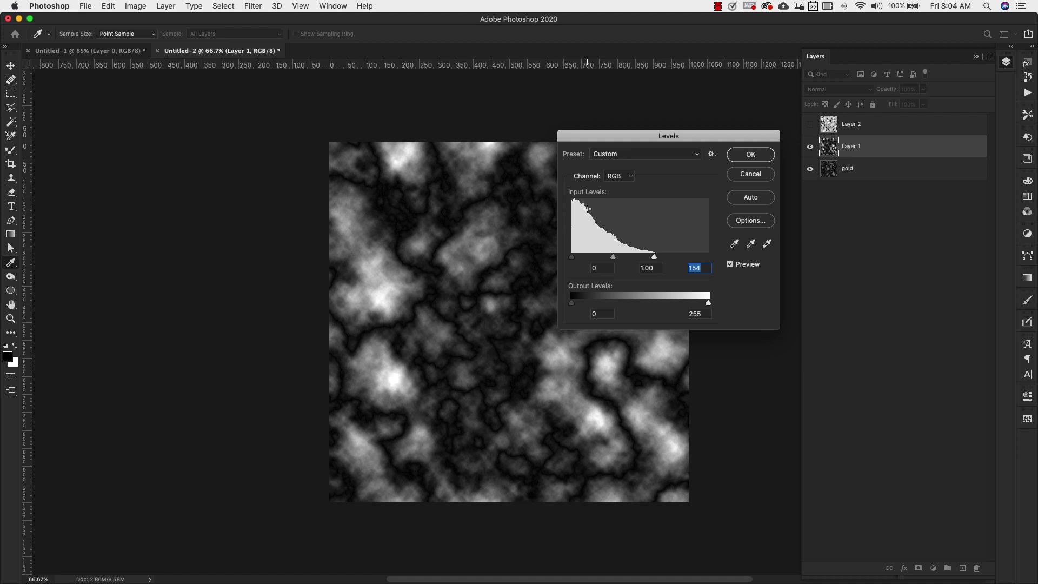
{"action": "left_click_drag", "start_coordinate": [615, 260], "coordinate": [578, 259]}
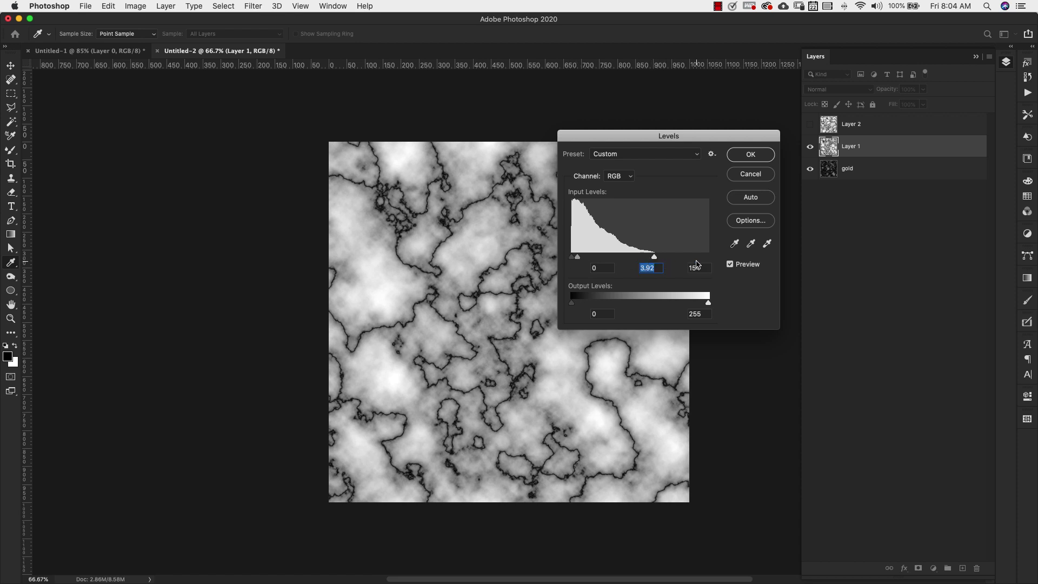
{"action": "left_click", "coordinate": [760, 158]}
{"action": "key", "text": "z"}
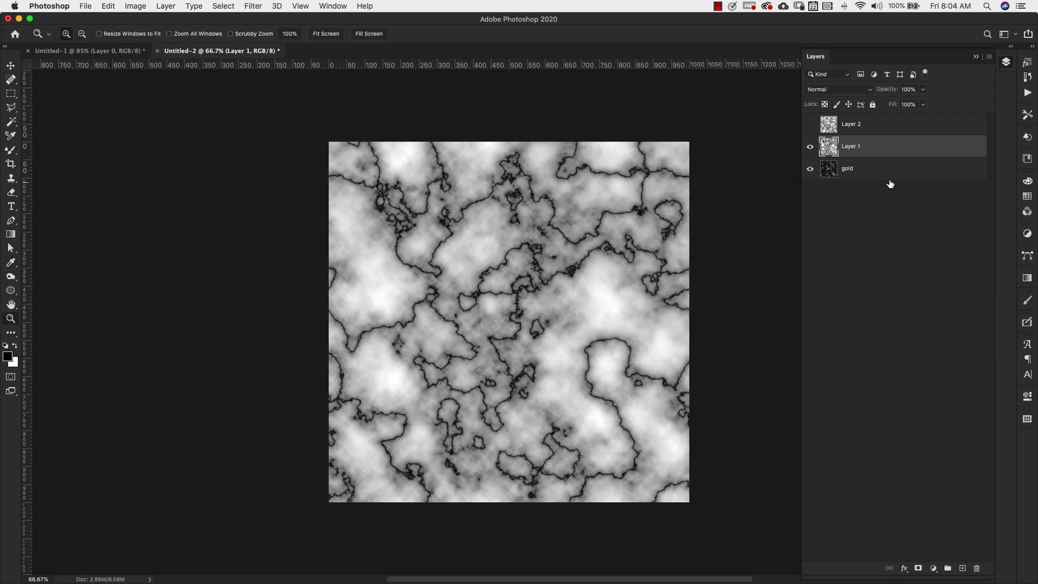
Hide Layer 1 and adjust the Levels of the gold layer with black input 4, midtones 3.93 and white input 159.
{"action": "left_click", "coordinate": [810, 147]}
{"action": "left_click", "coordinate": [859, 170]}
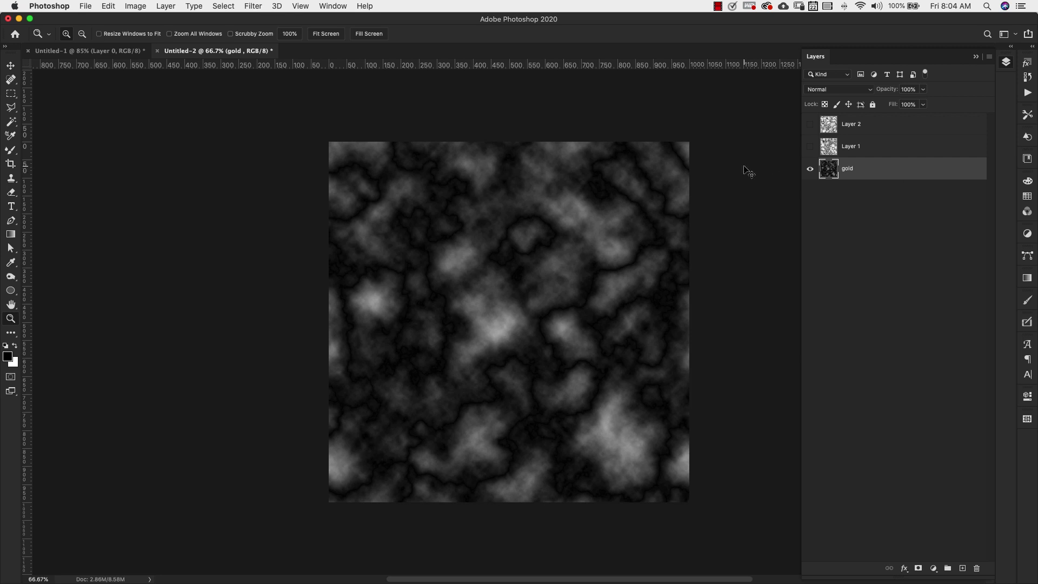
{"action": "key", "text": "super+l"}
{"action": "scroll", "coordinate": [592, 149], "scroll_direction": "right", "scroll_amount": 2}
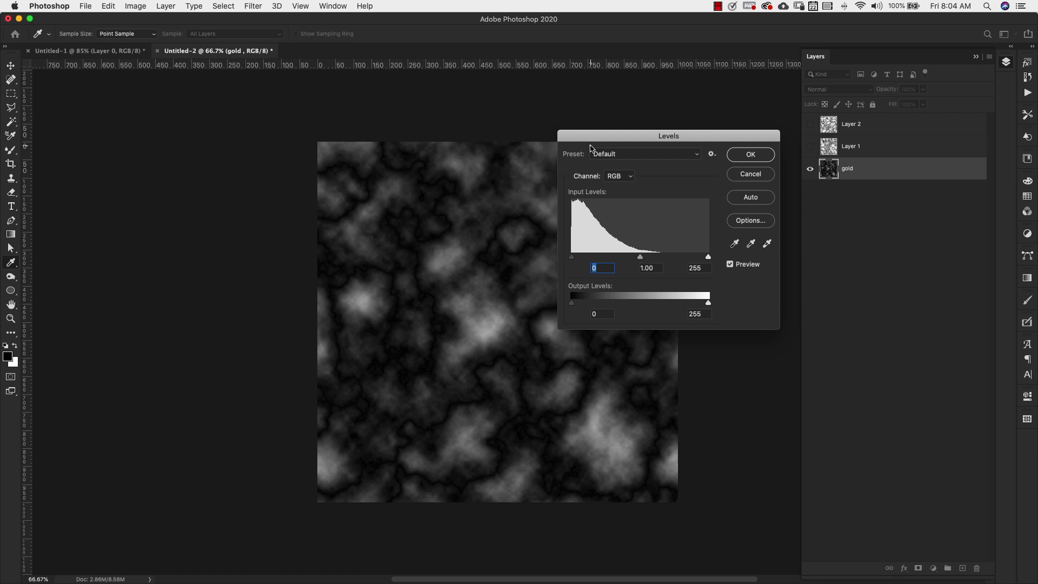
{"action": "left_click_drag", "start_coordinate": [709, 258], "coordinate": [658, 257]}
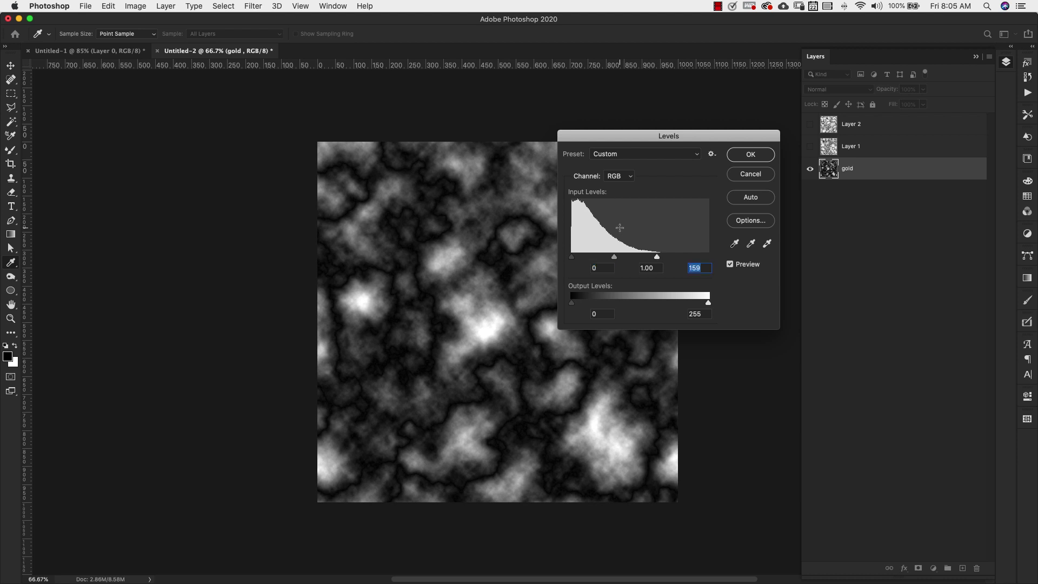
{"action": "left_click", "coordinate": [573, 258]}
{"action": "left_click_drag", "start_coordinate": [616, 260], "coordinate": [571, 261]}
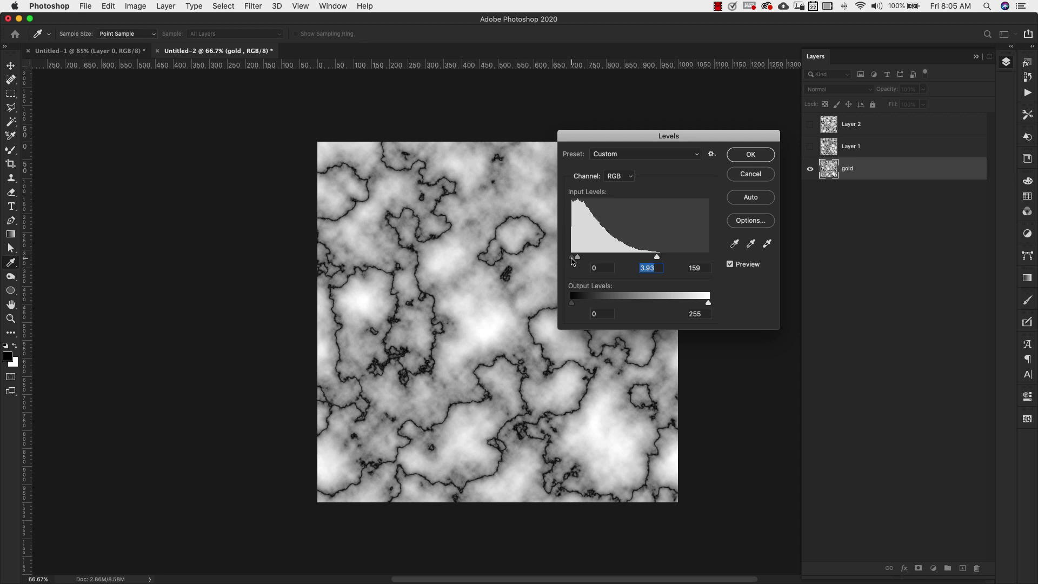
{"action": "left_click_drag", "start_coordinate": [571, 261], "coordinate": [575, 262]}
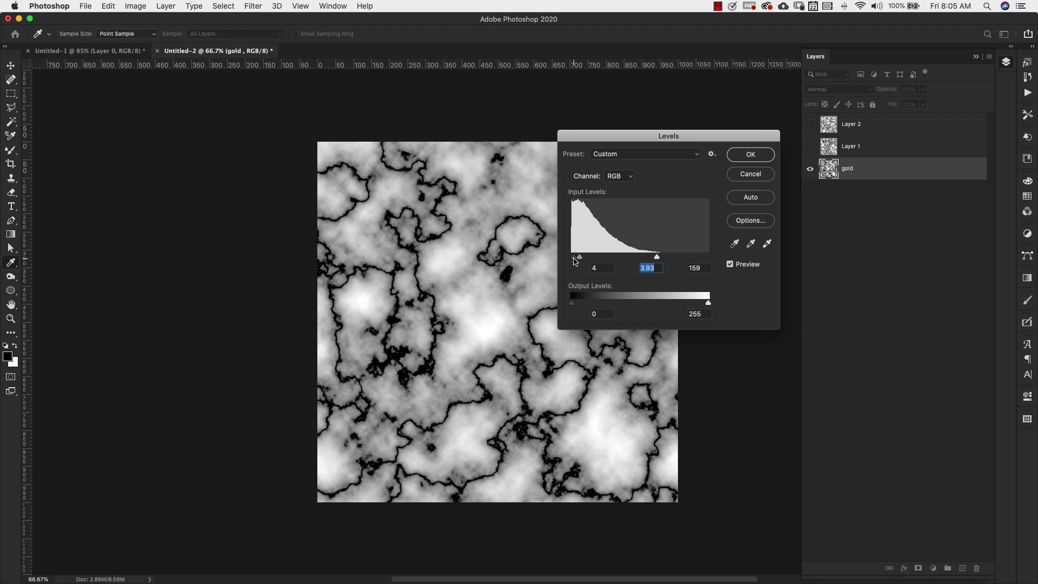
{"action": "key", "text": "shift+Tab"}
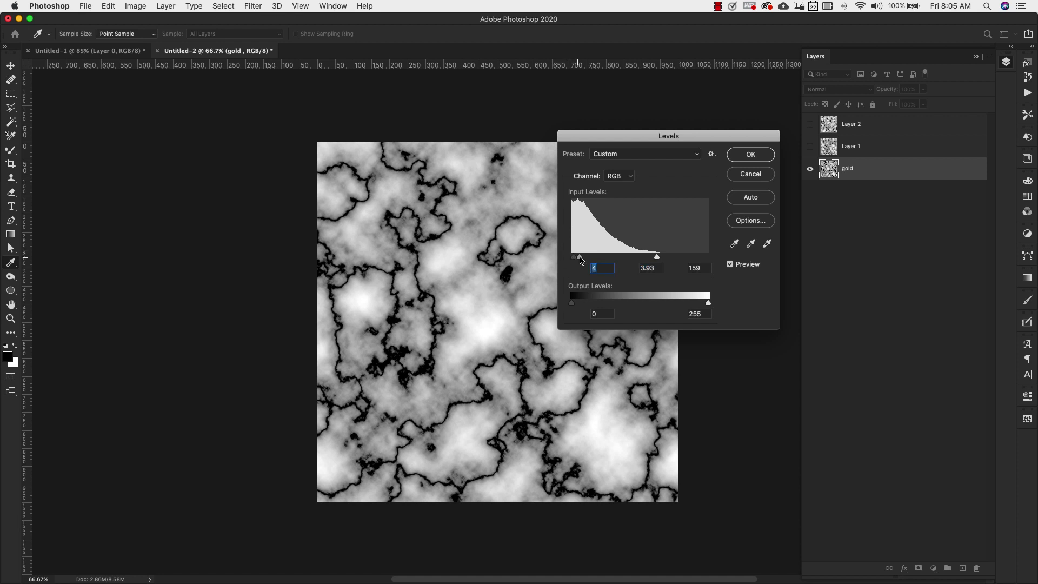
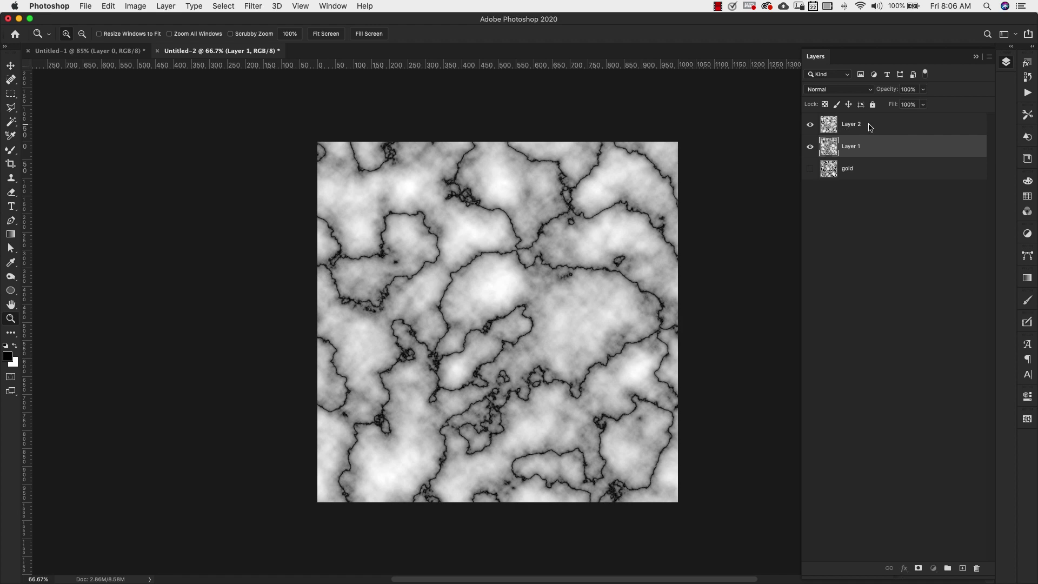
Set Layer 2's blend mode to Soft Light and duplicate Layer 1 with the default copy name.
{"action": "left_click", "coordinate": [871, 93]}
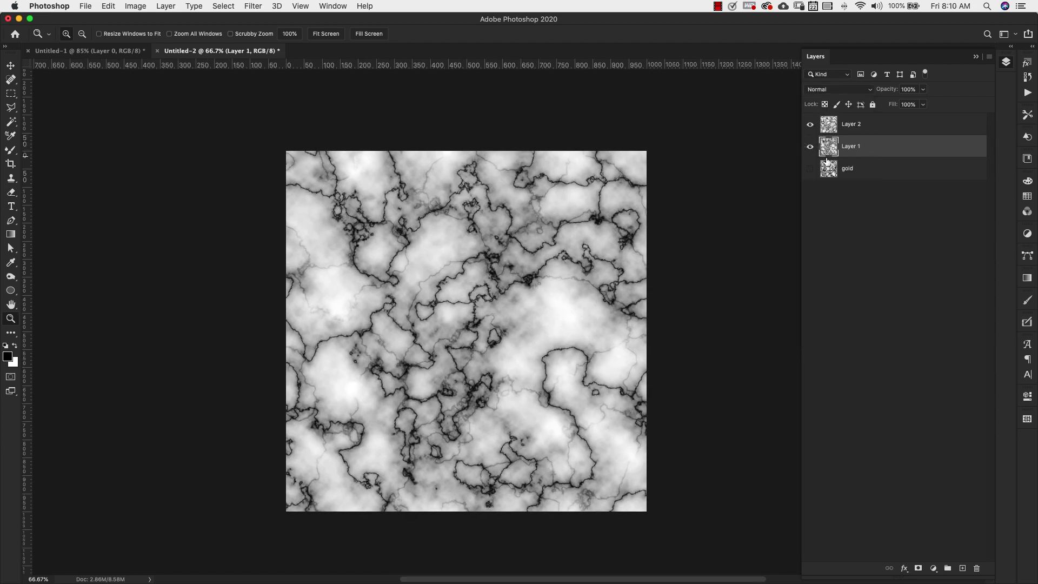
{"action": "right_click", "coordinate": [892, 148]}
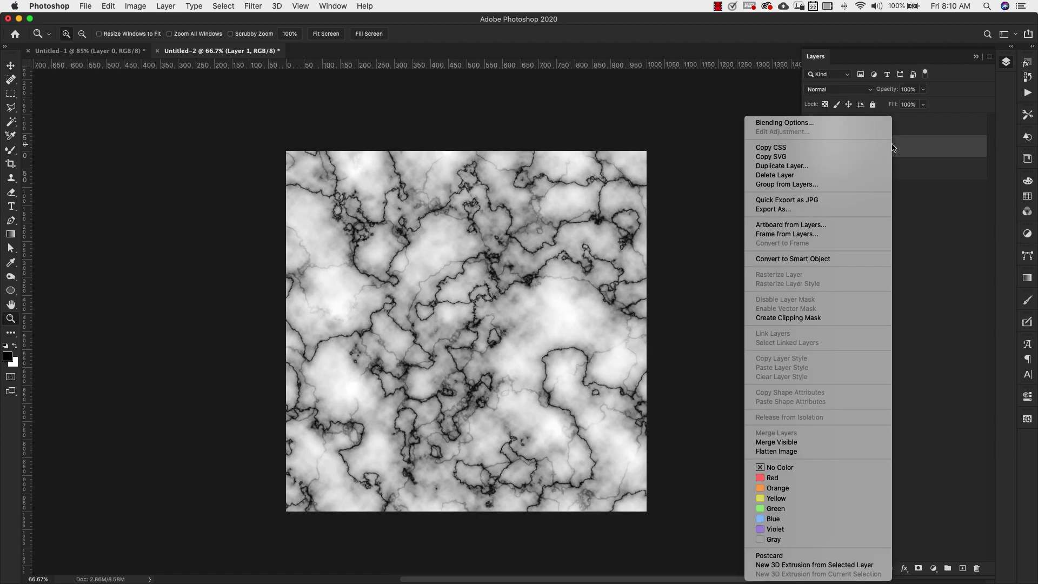
{"action": "left_click", "coordinate": [832, 167]}
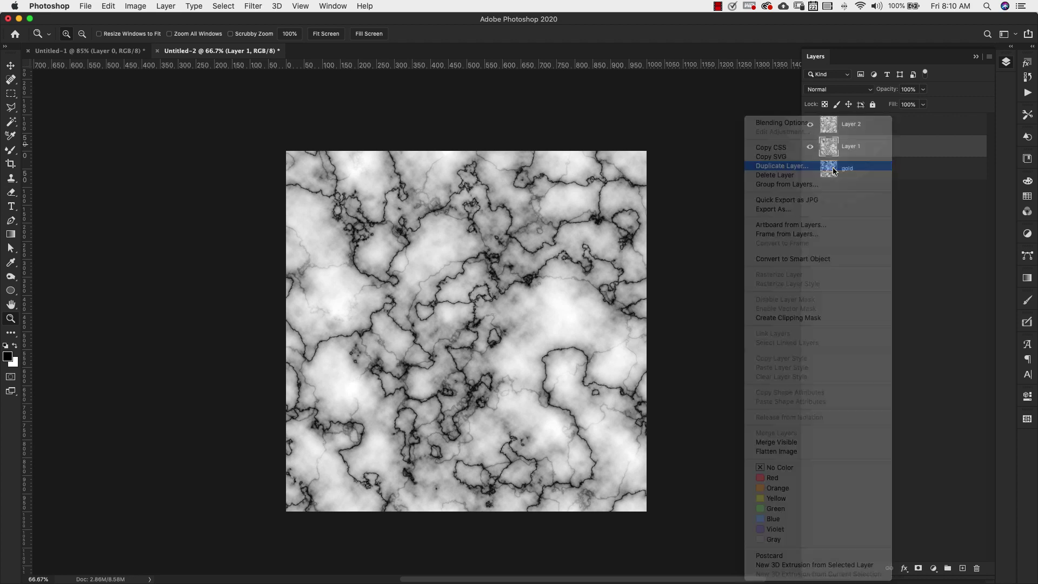
{"action": "left_click", "coordinate": [778, 262]}
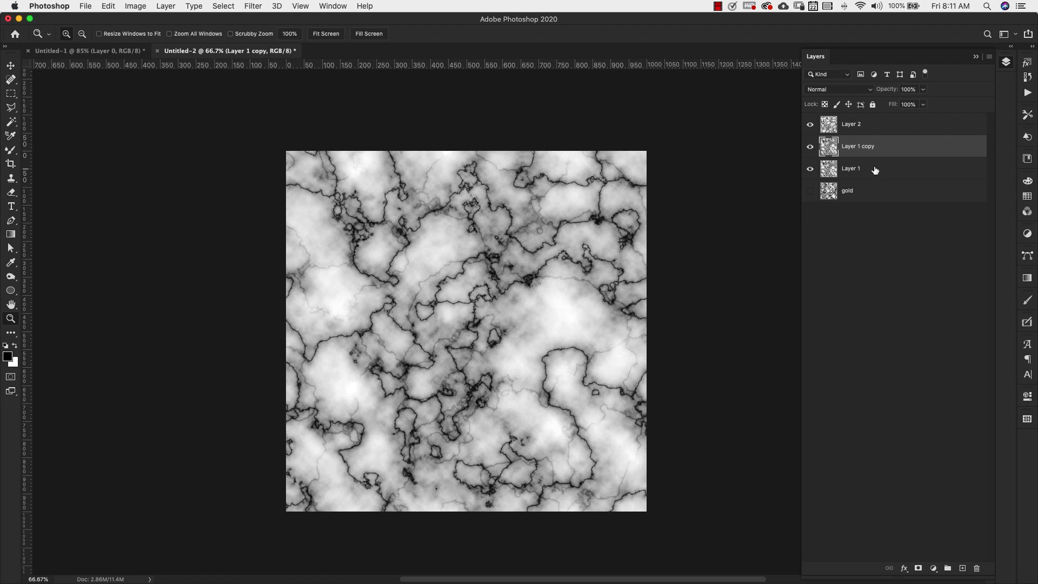
Set the blend mode of the Layer 1 copy to Screen and rotate that layer 90° clockwise.
{"action": "left_click", "coordinate": [871, 90]}
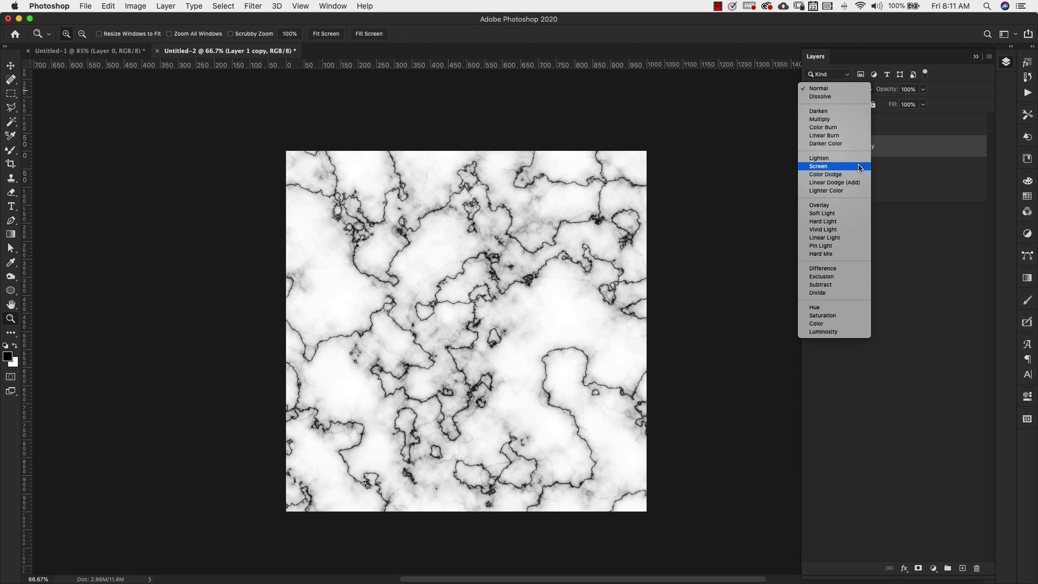
{"action": "left_click", "coordinate": [859, 167]}
{"action": "left_click", "coordinate": [111, 7]}
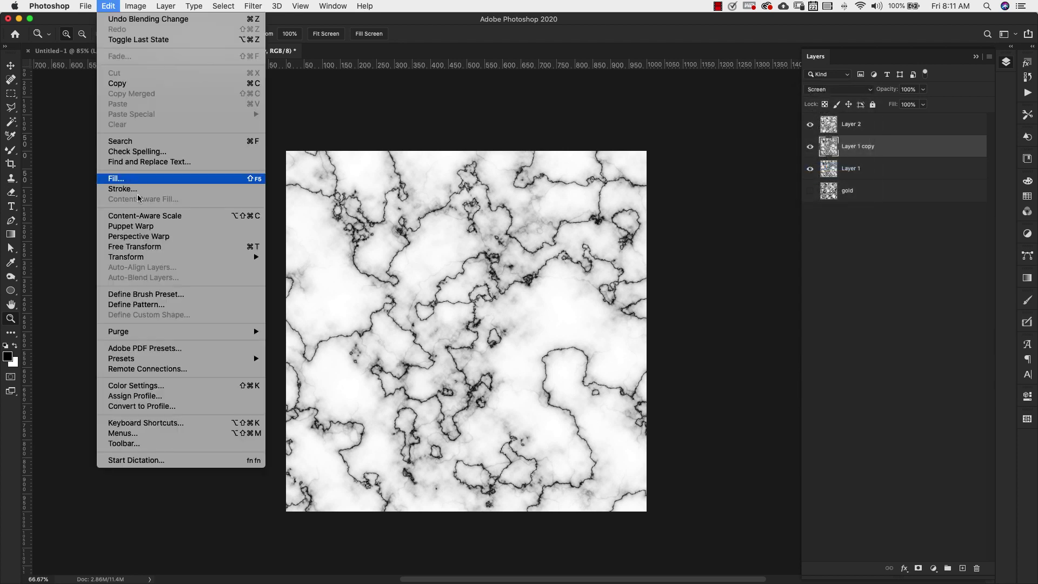
{"action": "mouse_move", "coordinate": [162, 258]}
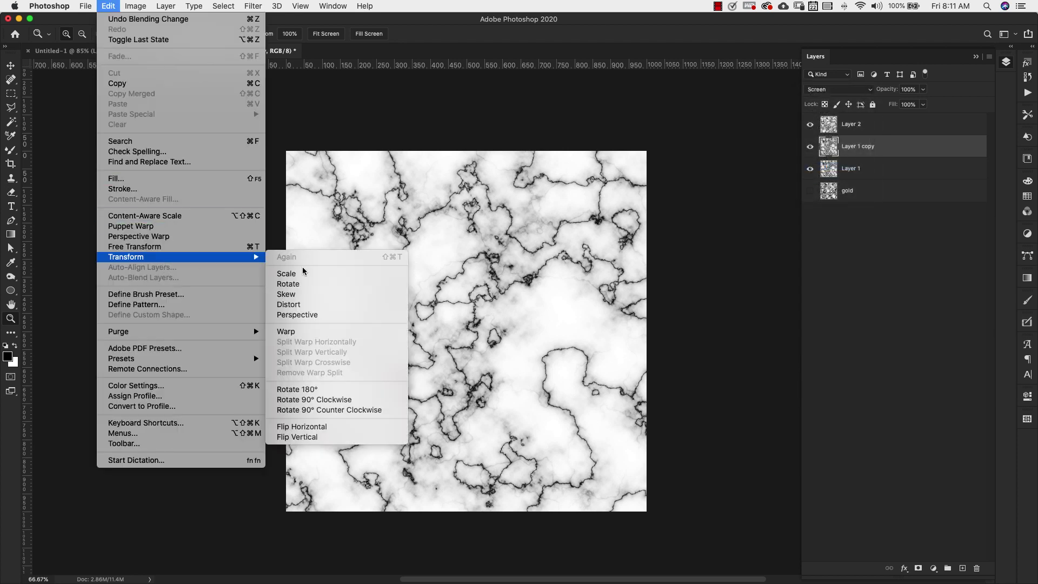
{"action": "left_click", "coordinate": [331, 400]}
Add a Gradient Map adjustment layer above Layer 2.
{"action": "key", "text": "alt+bracketright"}
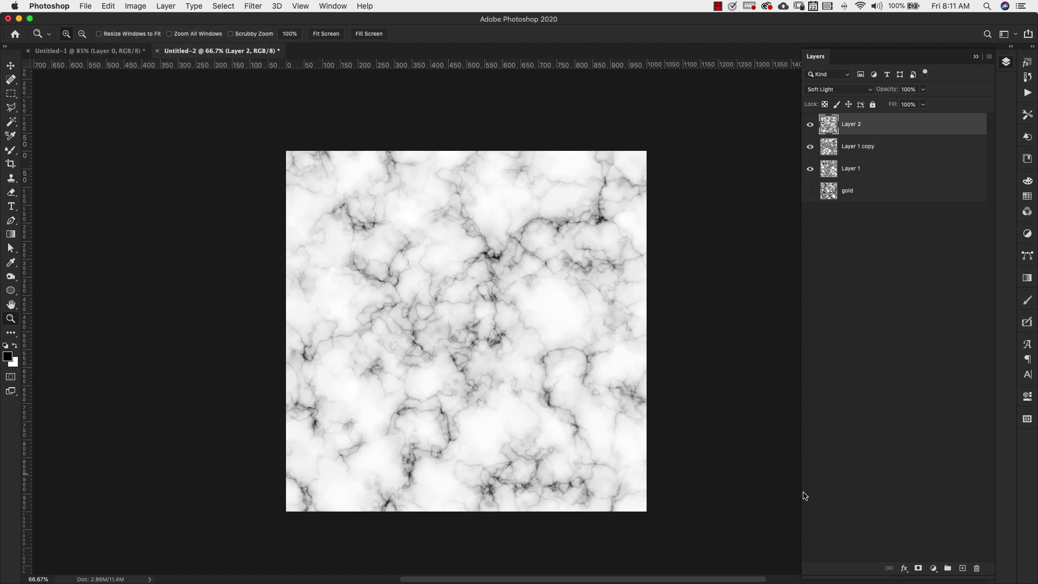
{"action": "left_click", "coordinate": [934, 568]}
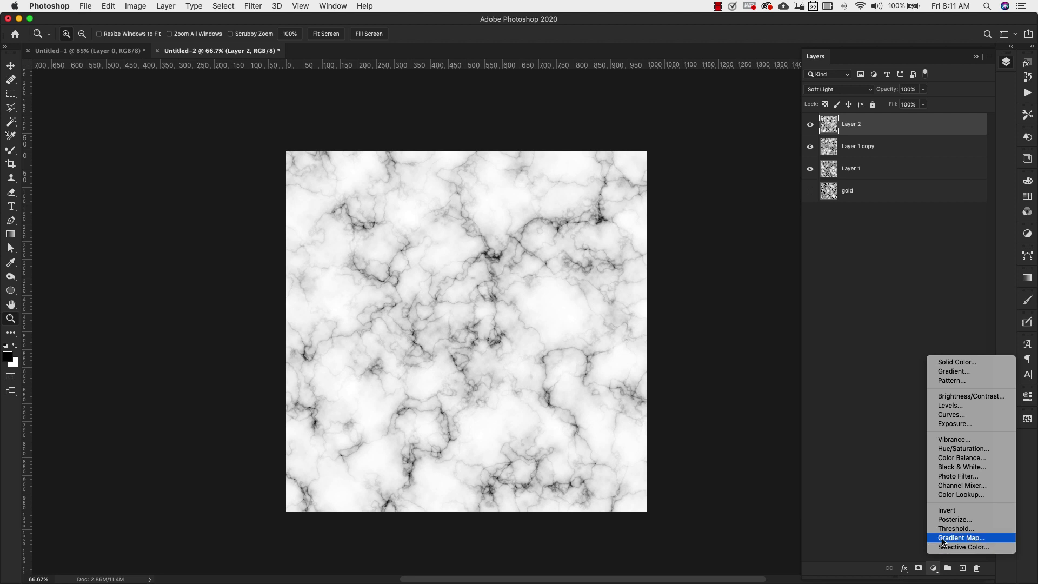
{"action": "left_click", "coordinate": [943, 540]}
Change the black stop of the gradient map's gradient to dark teal 044c46.
{"action": "left_click", "coordinate": [951, 381]}
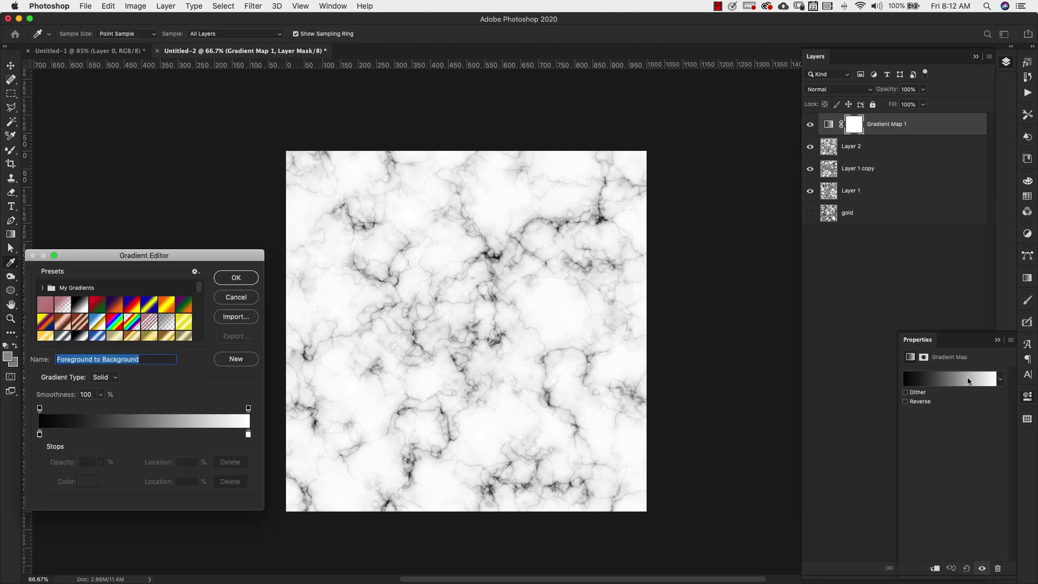
{"action": "left_click_drag", "start_coordinate": [176, 256], "coordinate": [682, 241]}
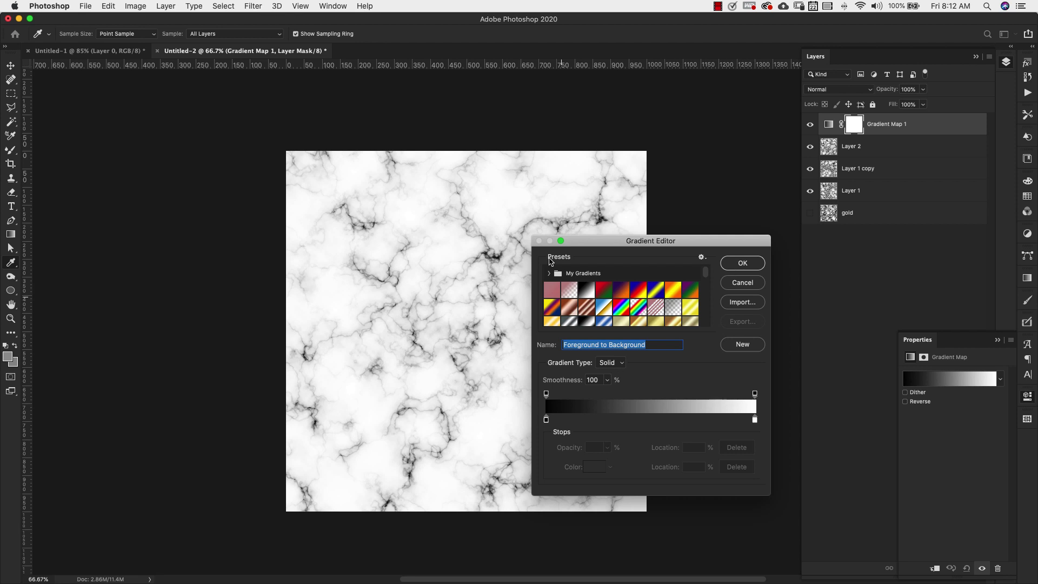
{"action": "left_click", "coordinate": [546, 420]}
{"action": "double_click", "coordinate": [547, 420]}
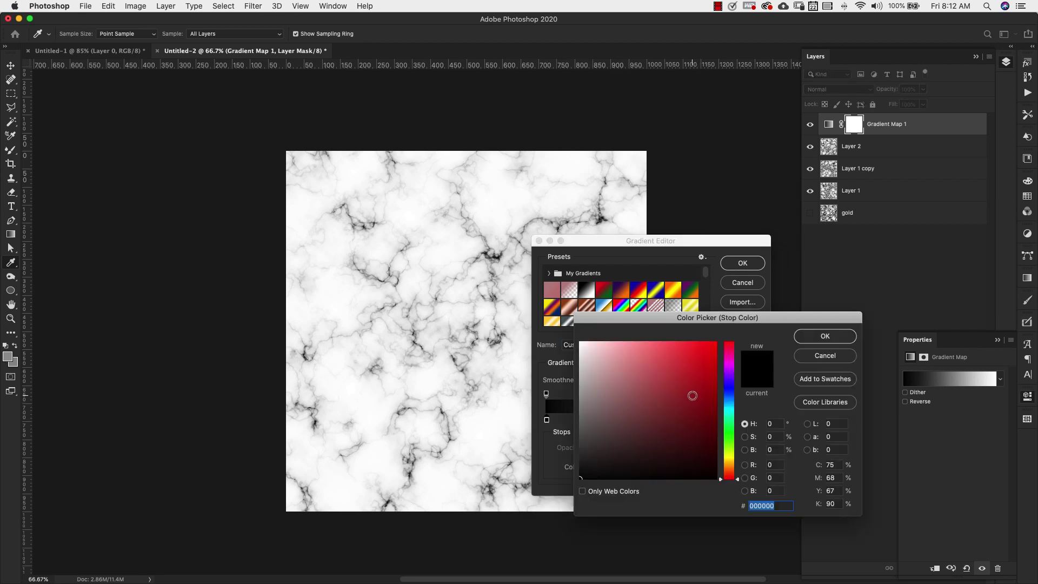
{"action": "left_click", "coordinate": [730, 413]}
{"action": "left_click_drag", "start_coordinate": [684, 405], "coordinate": [708, 438]}
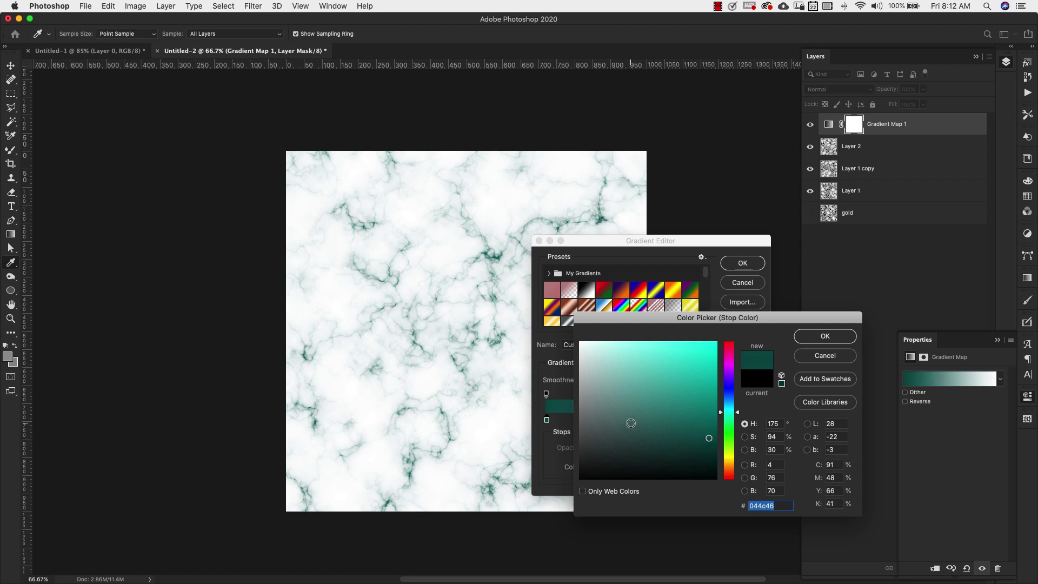
{"action": "left_click", "coordinate": [825, 336]}
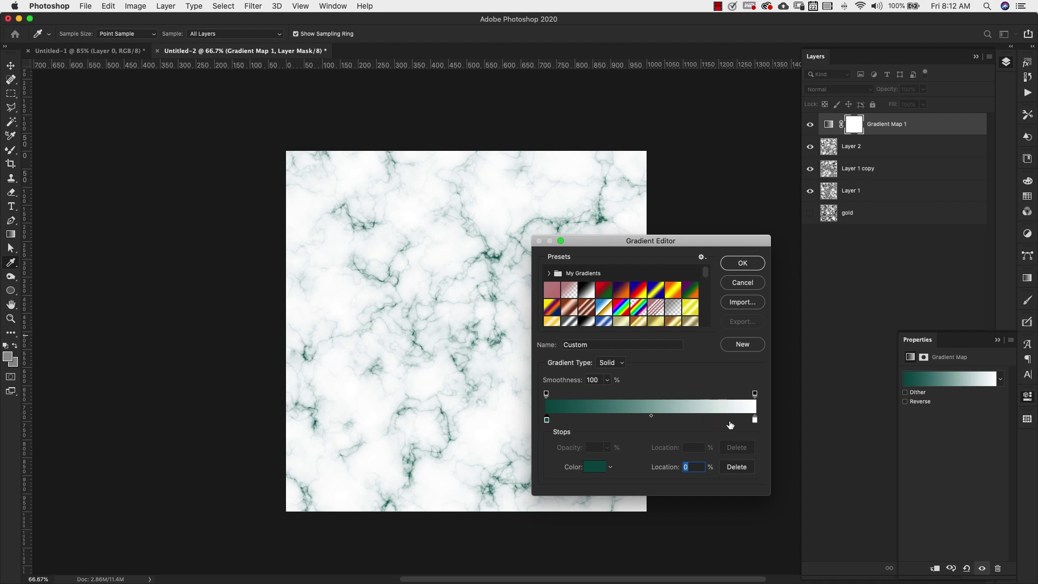
Change the white stop of the gradient to pale mint eefcfb and accept the edited gradient.
{"action": "left_click", "coordinate": [755, 420]}
{"action": "left_click", "coordinate": [594, 467]}
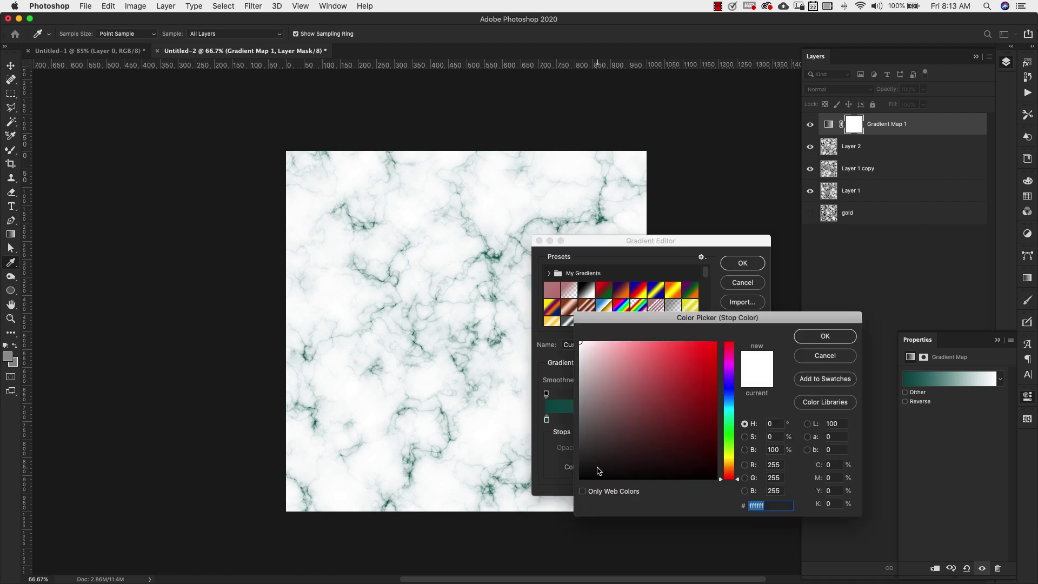
{"action": "left_click", "coordinate": [730, 414]}
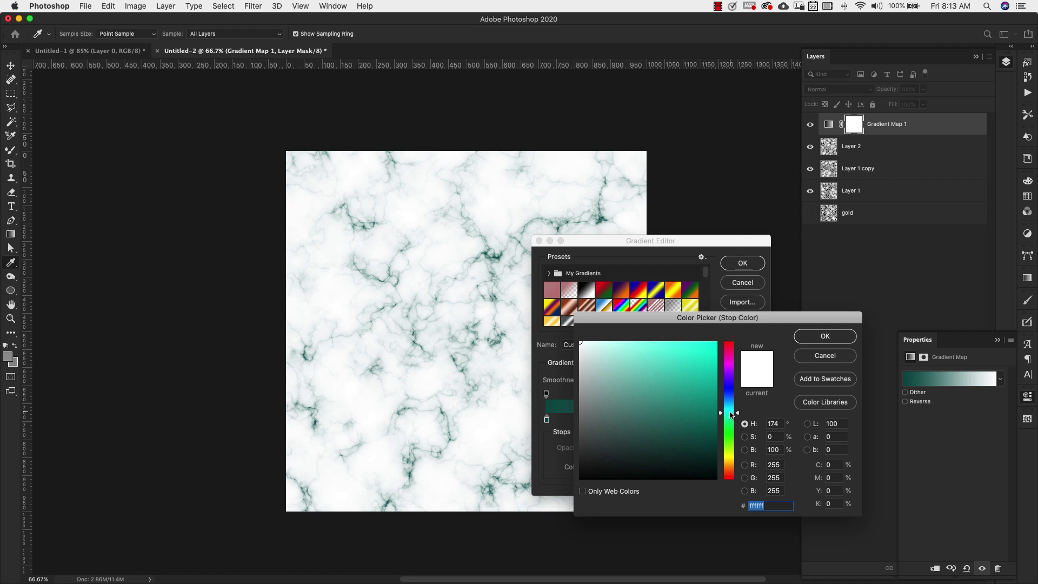
{"action": "left_click", "coordinate": [589, 342]}
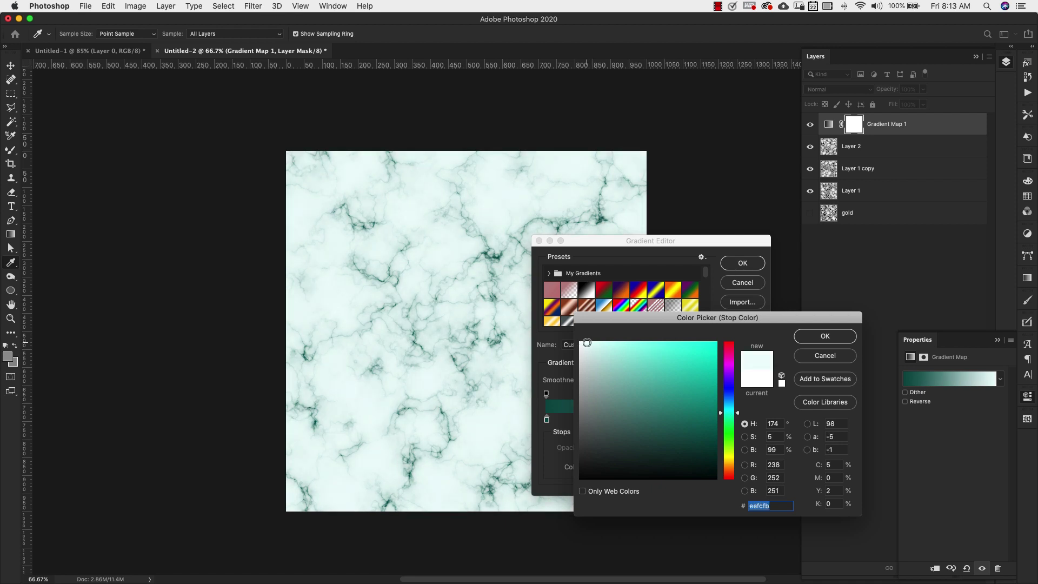
{"action": "left_click", "coordinate": [825, 337]}
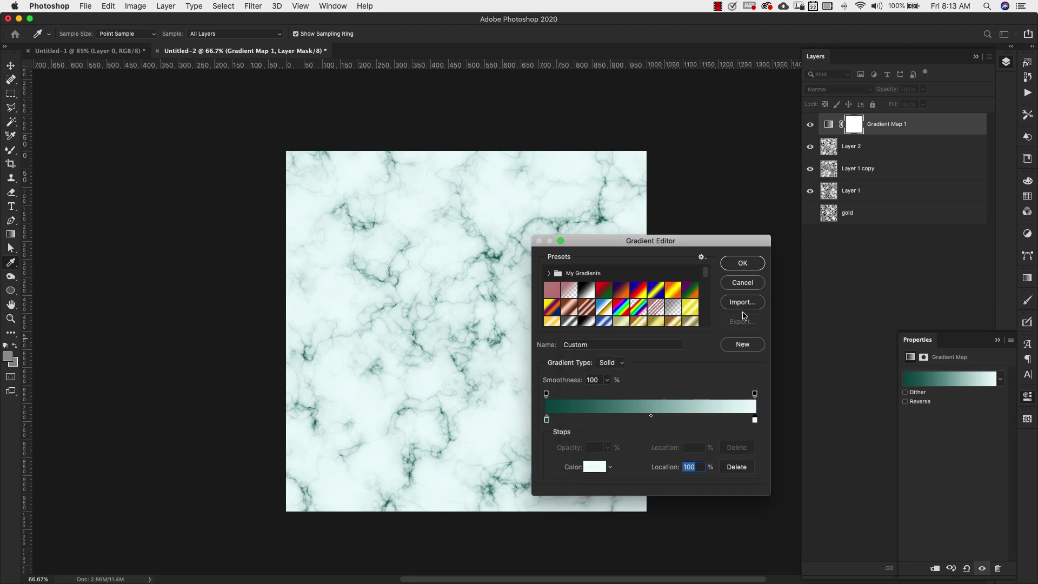
{"action": "left_click", "coordinate": [743, 263]}
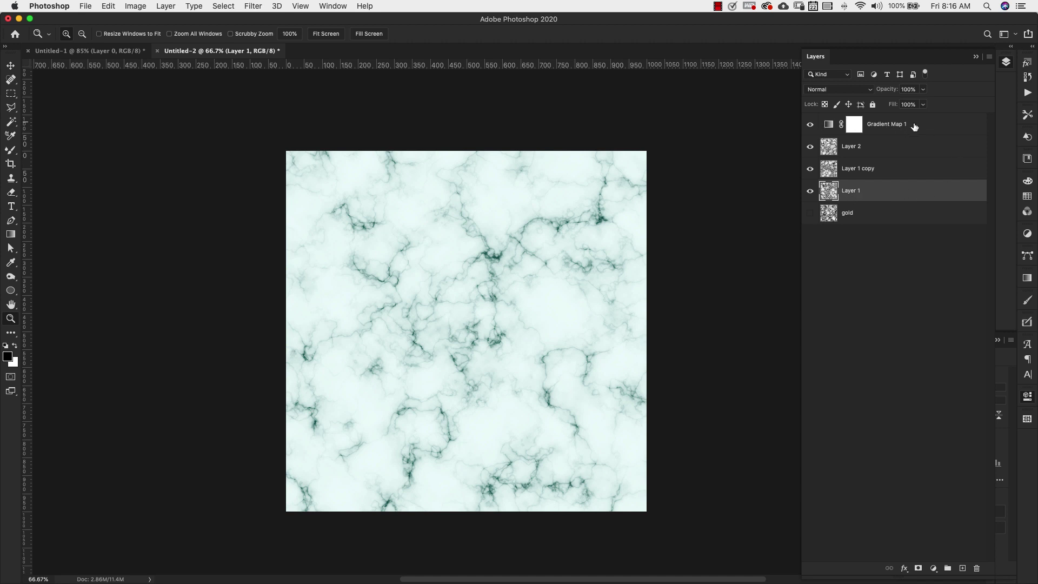
Stamp the visible marble layers into a new merged layer on top, and hide the gradient map and source layers beneath it.
{"action": "left_click", "coordinate": [931, 127], "text": "shift"}
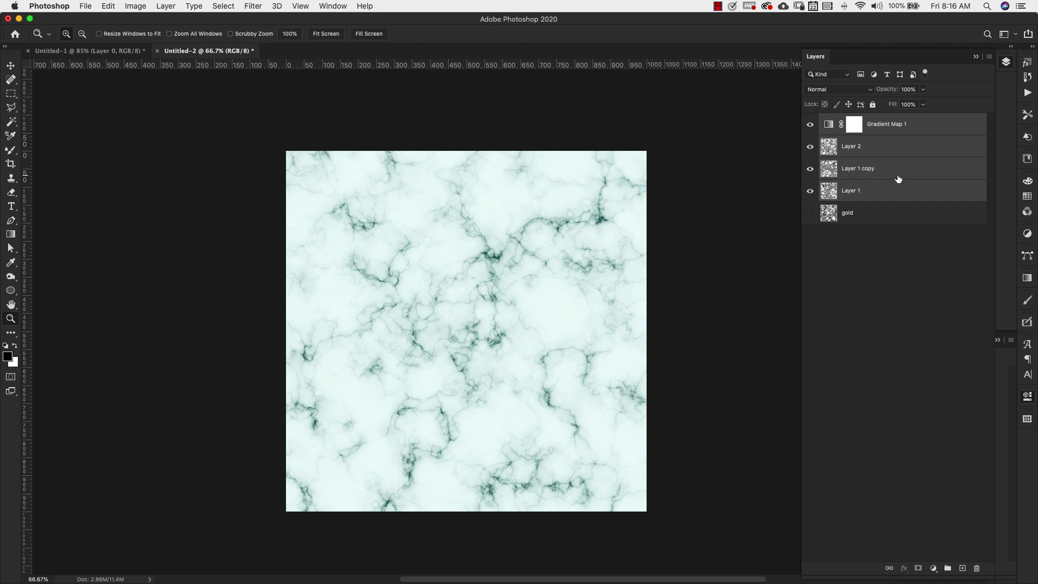
{"action": "key", "text": "alt"}
{"action": "key", "text": "super+alt+shift+e"}
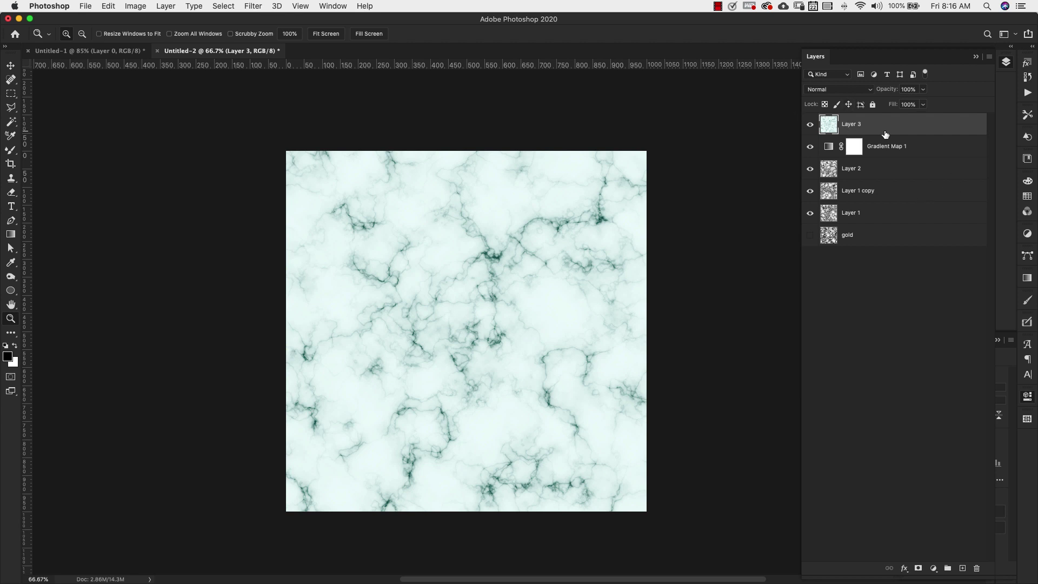
{"action": "left_click_drag", "start_coordinate": [810, 146], "coordinate": [810, 213]}
Apply the Offset filter to the merged marble layer, shifting it 500 pixels right and 500 pixels down with Wrap Around.
{"action": "left_click", "coordinate": [252, 6]}
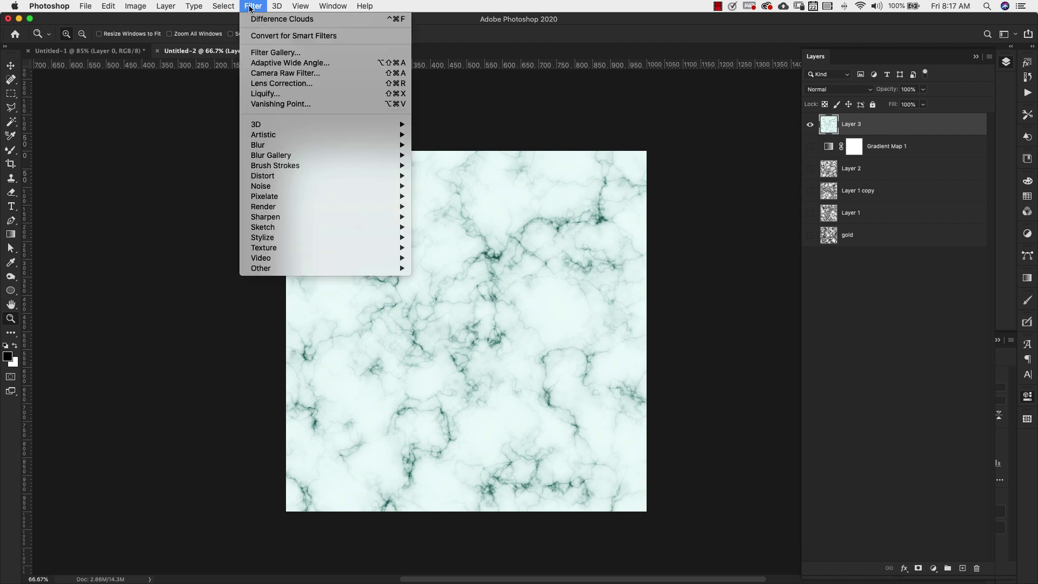
{"action": "mouse_move", "coordinate": [277, 6]}
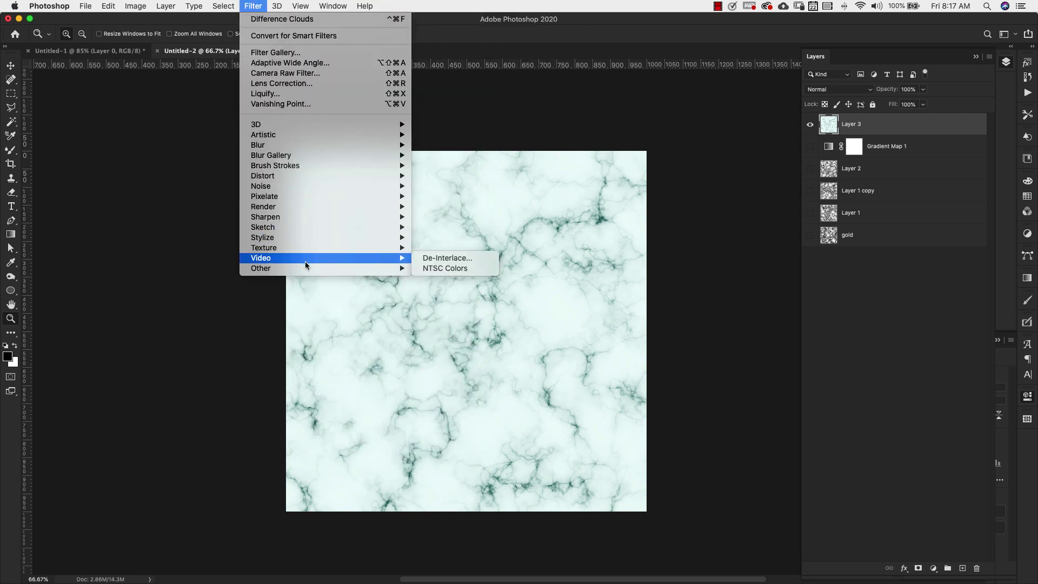
{"action": "mouse_move", "coordinate": [310, 267]}
{"action": "left_click", "coordinate": [439, 319]}
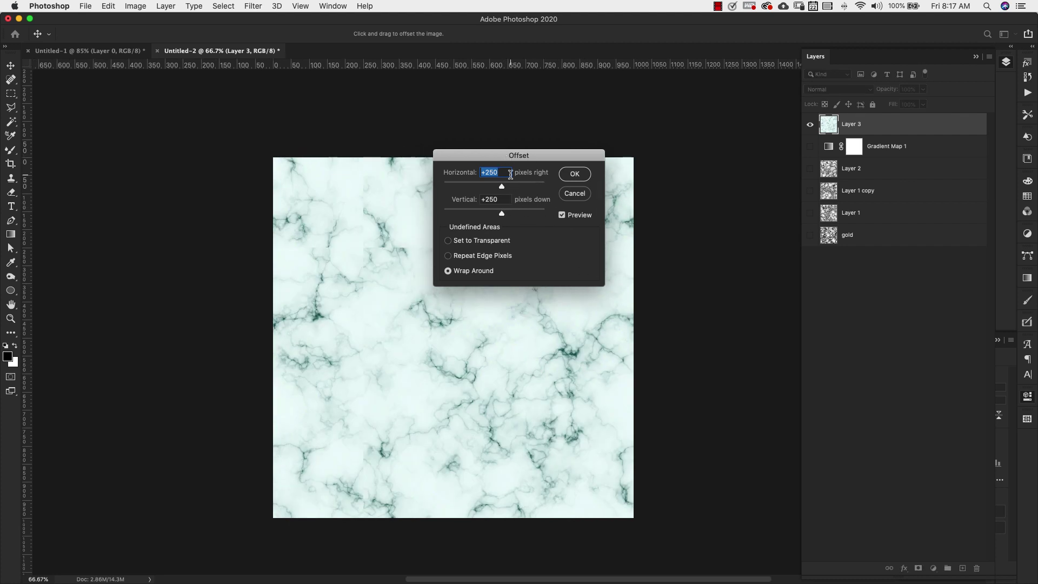
{"action": "type", "text": "500"}
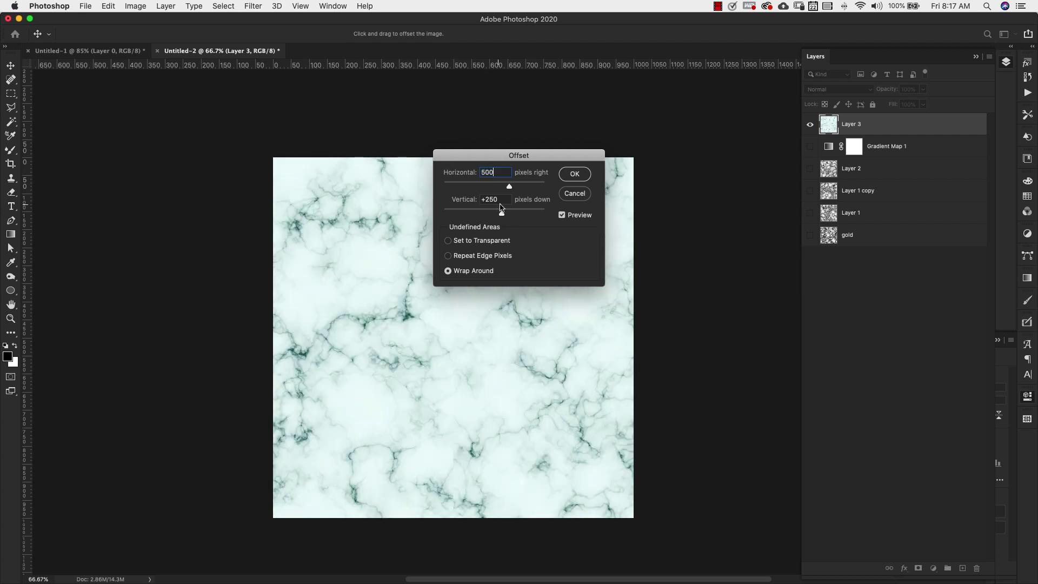
{"action": "key", "text": "Tab"}
{"action": "type", "text": "500"}
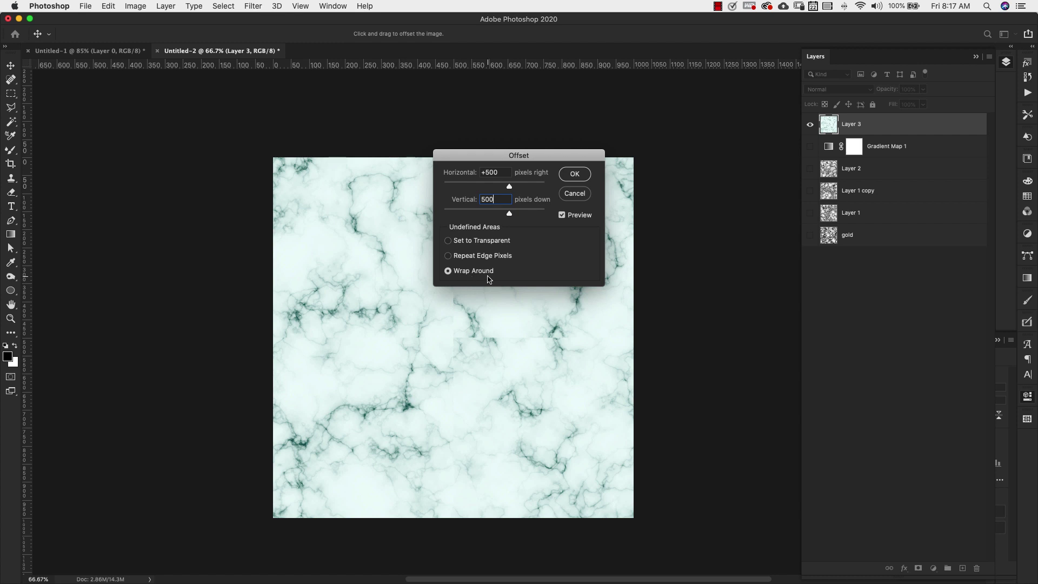
{"action": "left_click", "coordinate": [575, 176]}
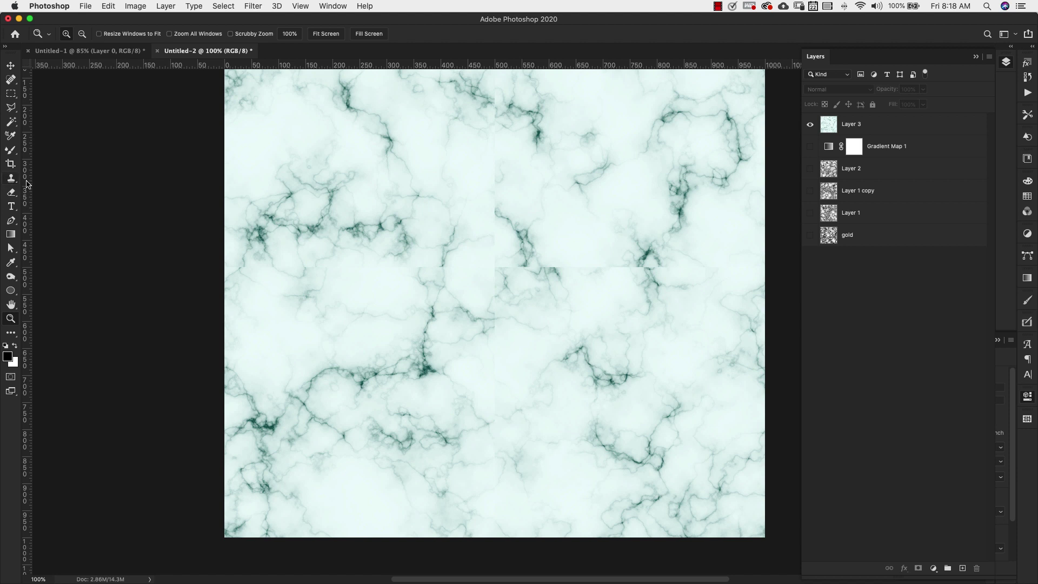
Clone Stamp over the right half of the horizontal seam on Layer 3 with a 70 px soft brush.
{"action": "left_click_drag", "start_coordinate": [11, 180], "coordinate": [54, 178]}
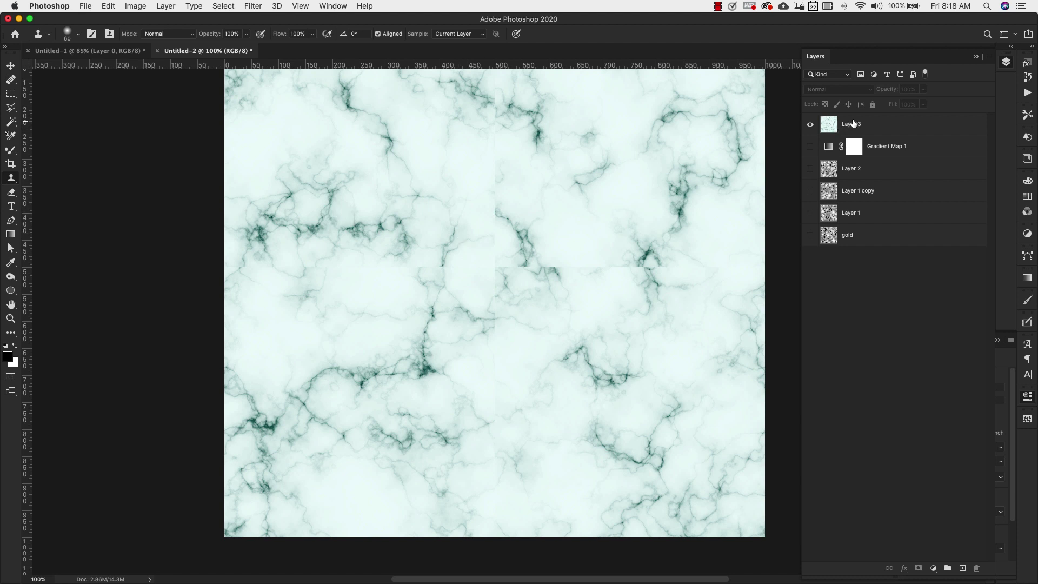
{"action": "left_click", "coordinate": [847, 126]}
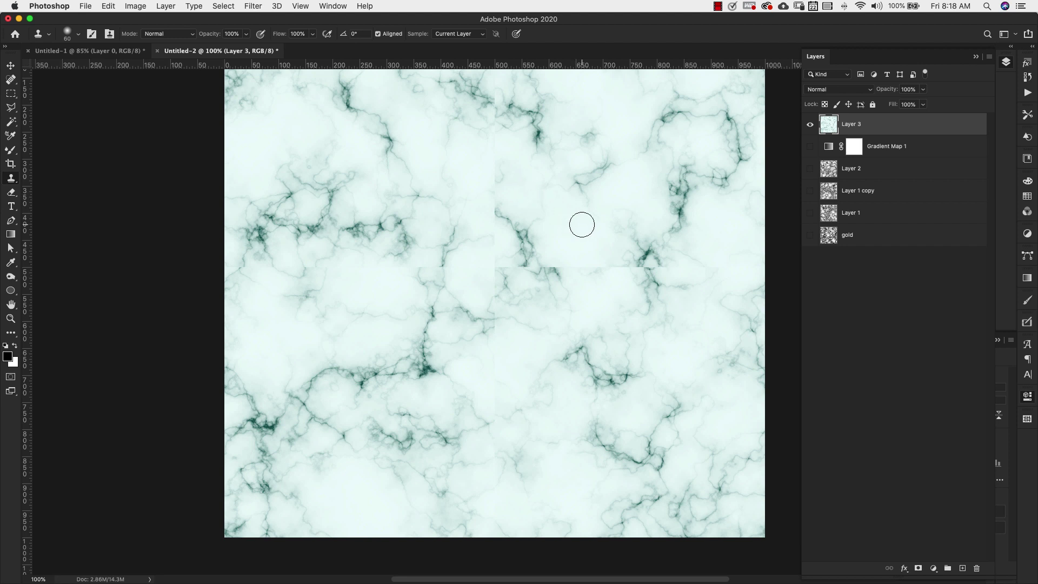
{"action": "left_click", "coordinate": [1027, 300]}
{"action": "left_click_drag", "start_coordinate": [914, 75], "coordinate": [830, 94]}
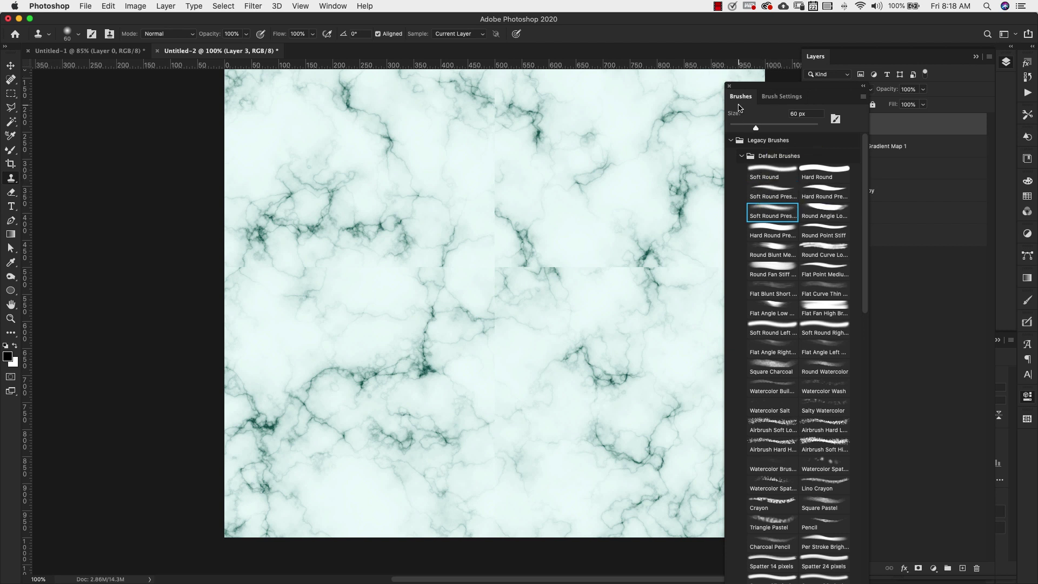
{"action": "left_click", "coordinate": [772, 89]}
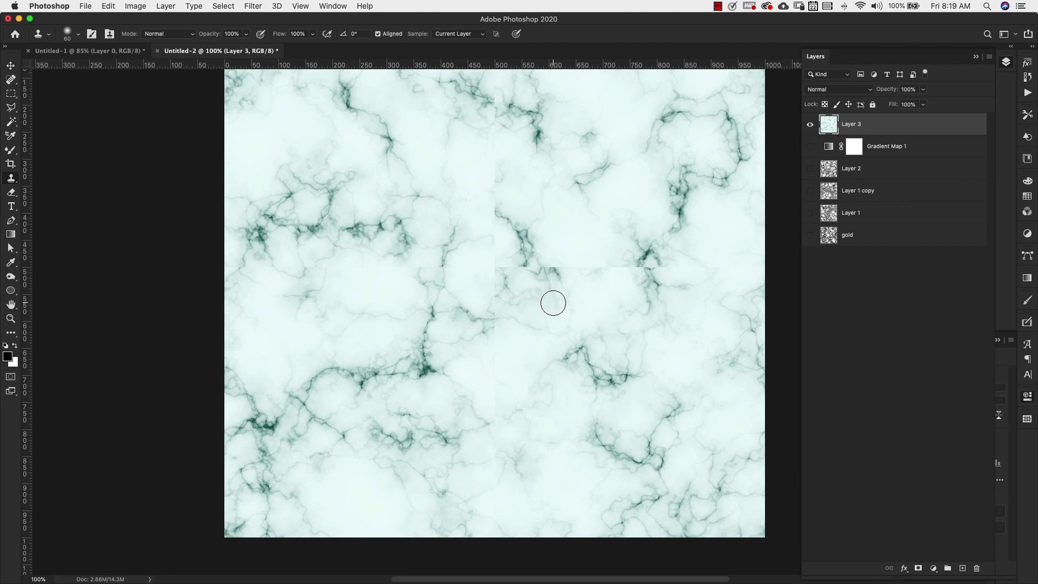
{"action": "key", "text": "bracketright"}
{"action": "mouse_move", "coordinate": [508, 269]}
{"action": "left_mouse_down"}
{"action": "mouse_move", "coordinate": [697, 275]}
{"action": "mouse_move", "coordinate": [669, 271]}
{"action": "left_mouse_up"}
{"action": "left_click", "coordinate": [593, 321], "text": "alt"}
{"action": "mouse_move", "coordinate": [643, 271]}
{"action": "left_mouse_down"}
{"action": "mouse_move", "coordinate": [756, 272]}
{"action": "mouse_move", "coordinate": [740, 303]}
{"action": "left_mouse_up"}
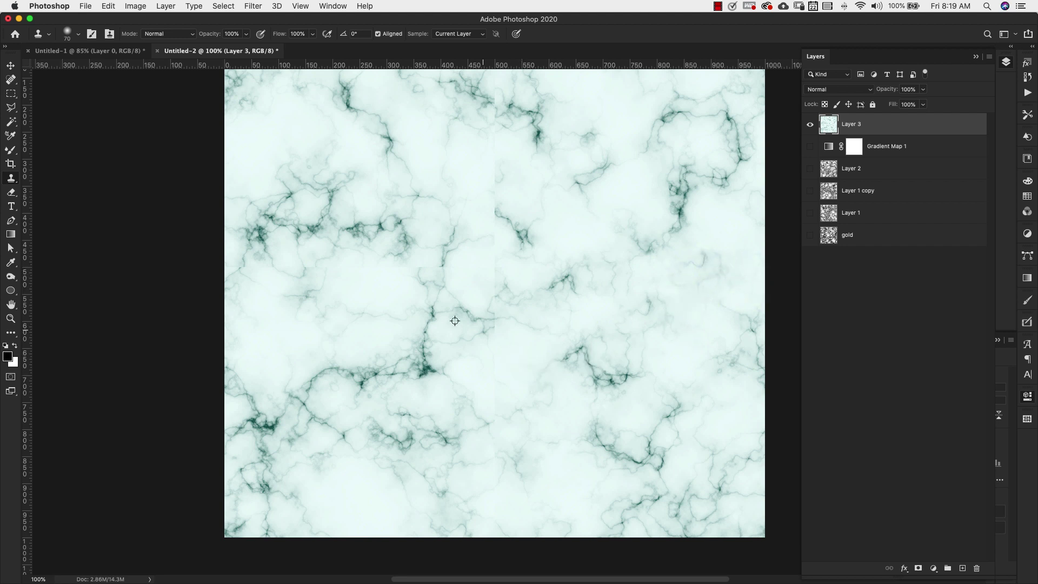
Clone clean marble over the lower half of the vertical seam on Layer 3, down to the canvas edge.
{"action": "left_click", "coordinate": [530, 297], "text": "alt"}
{"action": "mouse_move", "coordinate": [502, 276]}
{"action": "left_mouse_down"}
{"action": "mouse_move", "coordinate": [506, 297]}
{"action": "mouse_move", "coordinate": [485, 272]}
{"action": "mouse_move", "coordinate": [535, 317]}
{"action": "mouse_move", "coordinate": [493, 306]}
{"action": "mouse_move", "coordinate": [520, 377]}
{"action": "mouse_move", "coordinate": [500, 421]}
{"action": "mouse_move", "coordinate": [543, 394]}
{"action": "mouse_move", "coordinate": [495, 403]}
{"action": "mouse_move", "coordinate": [514, 468]}
{"action": "mouse_move", "coordinate": [494, 479]}
{"action": "left_mouse_up"}
{"action": "left_click", "coordinate": [540, 351], "text": "alt"}
{"action": "left_click", "coordinate": [549, 410], "text": "alt"}
{"action": "mouse_move", "coordinate": [495, 430]}
{"action": "left_mouse_down"}
{"action": "mouse_move", "coordinate": [487, 431]}
{"action": "mouse_move", "coordinate": [510, 493]}
{"action": "mouse_move", "coordinate": [500, 527]}
{"action": "left_mouse_up"}
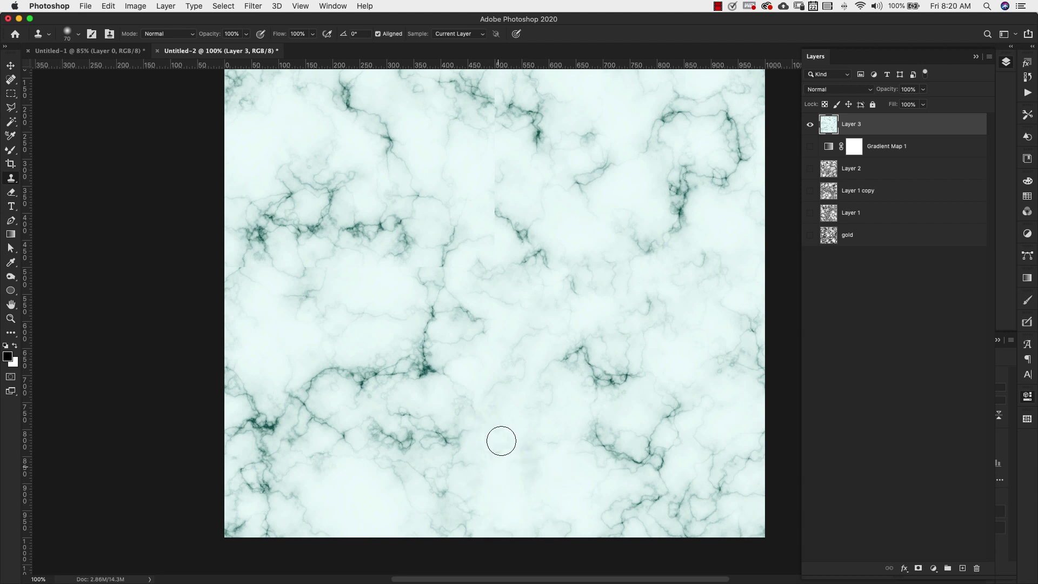
Clone marble over the left half of the horizontal seam and the upper half of the vertical seam.
{"action": "left_click_drag", "start_coordinate": [389, 290], "coordinate": [447, 325]}
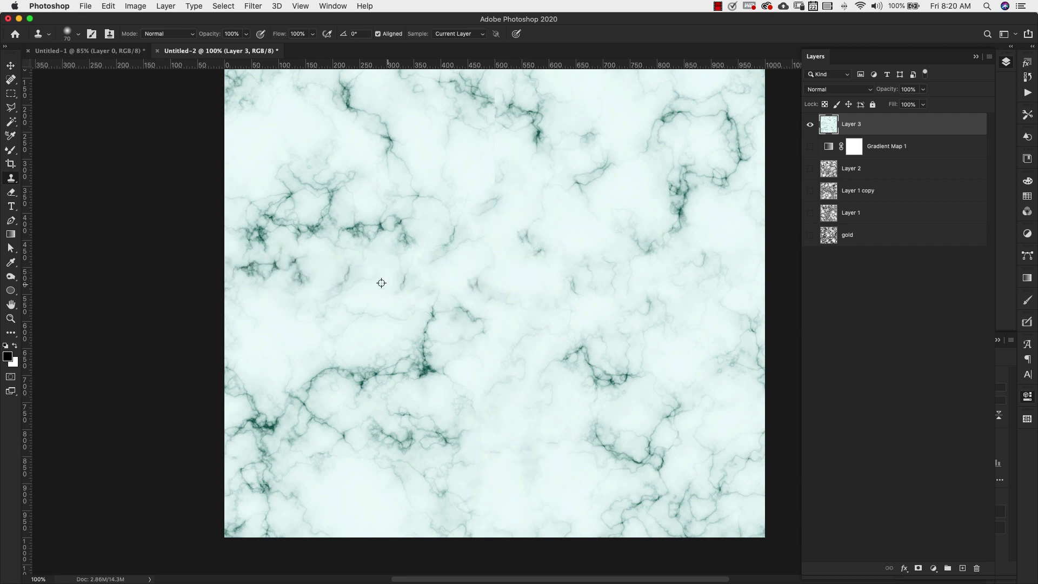
{"action": "mouse_move", "coordinate": [325, 276]}
{"action": "left_mouse_down"}
{"action": "mouse_move", "coordinate": [308, 276]}
{"action": "mouse_move", "coordinate": [315, 289]}
{"action": "mouse_move", "coordinate": [410, 276]}
{"action": "mouse_move", "coordinate": [398, 290]}
{"action": "mouse_move", "coordinate": [433, 301]}
{"action": "mouse_move", "coordinate": [445, 232]}
{"action": "mouse_move", "coordinate": [498, 151]}
{"action": "left_mouse_up"}
{"action": "scroll", "coordinate": [512, 212], "scroll_direction": "up", "scroll_amount": 3}
{"action": "left_click_drag", "start_coordinate": [512, 212], "coordinate": [486, 190]}
{"action": "scroll", "coordinate": [727, 241], "scroll_direction": "right", "scroll_amount": 4}
Reapply the Offset filter with the same settings to the retouched marble layer.
{"action": "key", "text": "z"}
{"action": "left_click", "coordinate": [570, 220], "text": "alt"}
{"action": "scroll", "coordinate": [572, 220], "scroll_direction": "right", "scroll_amount": 5}
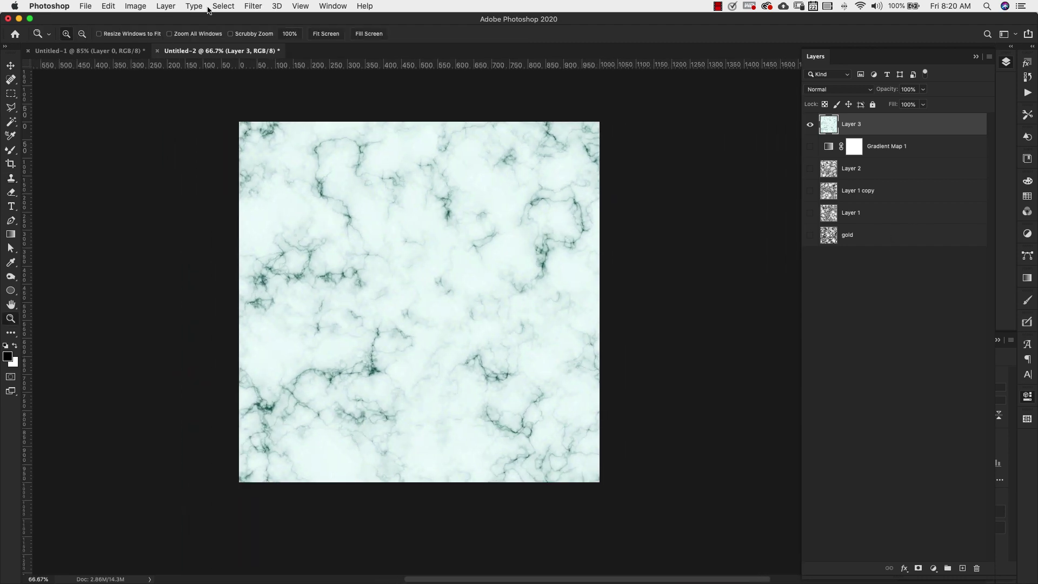
{"action": "left_click", "coordinate": [250, 7]}
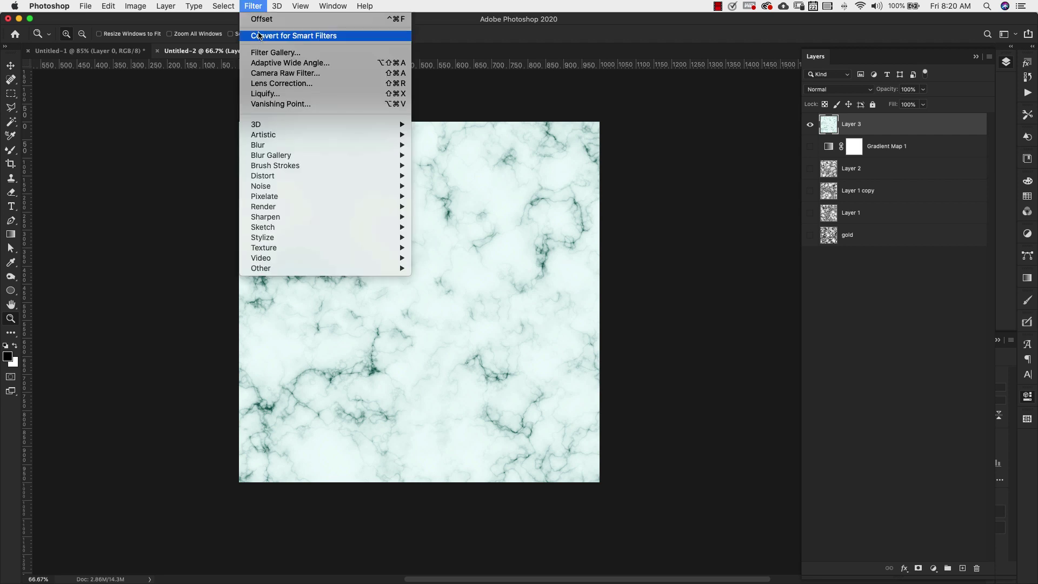
{"action": "left_click", "coordinate": [265, 20]}
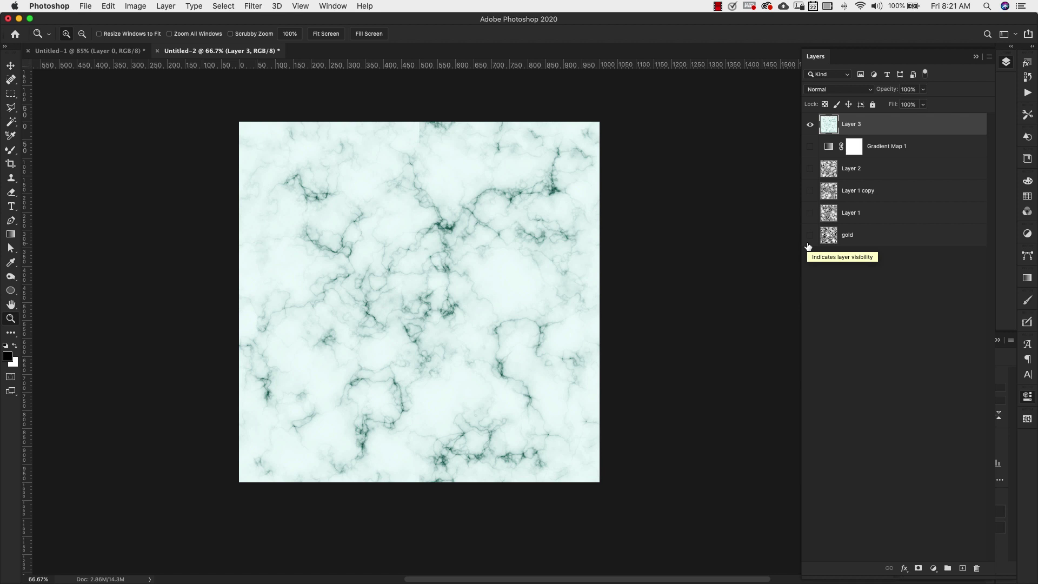
Delete Layer 3, the gradient map, Layer 1 copy and Layer 1, keeping only Layer 2 and the gold layer.
{"action": "key", "text": "Delete"}
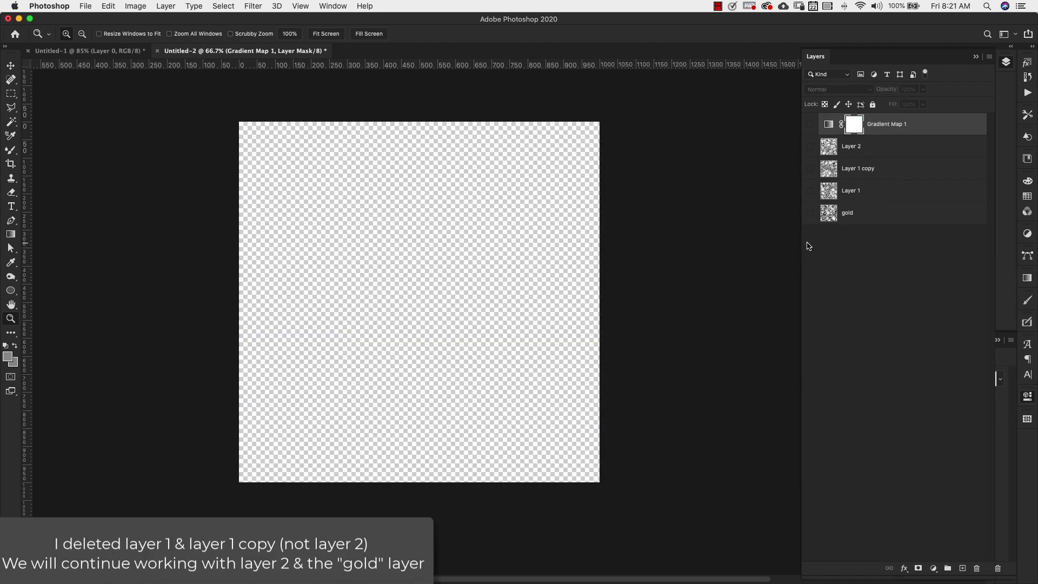
{"action": "key", "text": "Delete"}
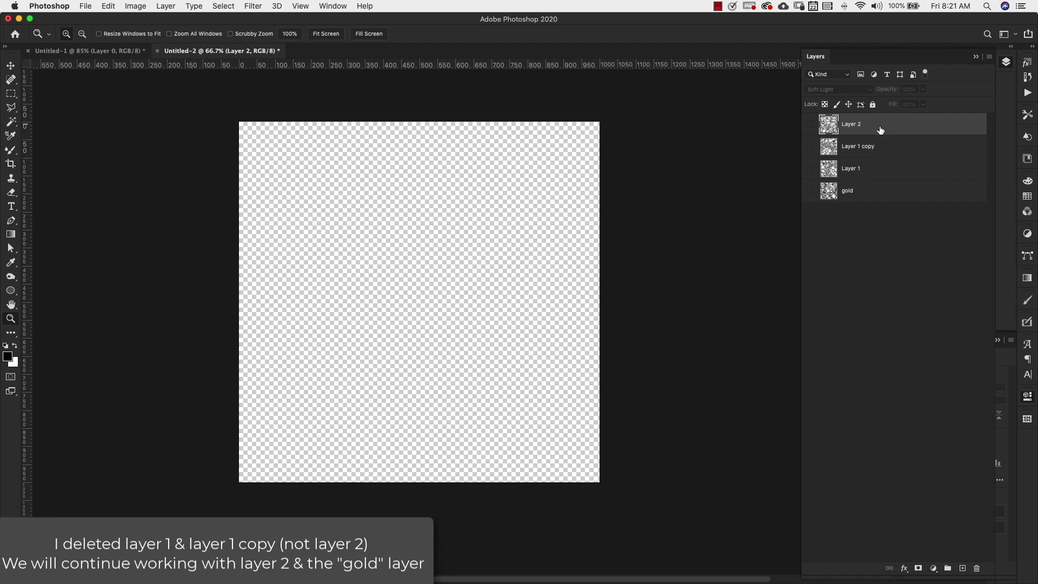
{"action": "left_click", "coordinate": [858, 146]}
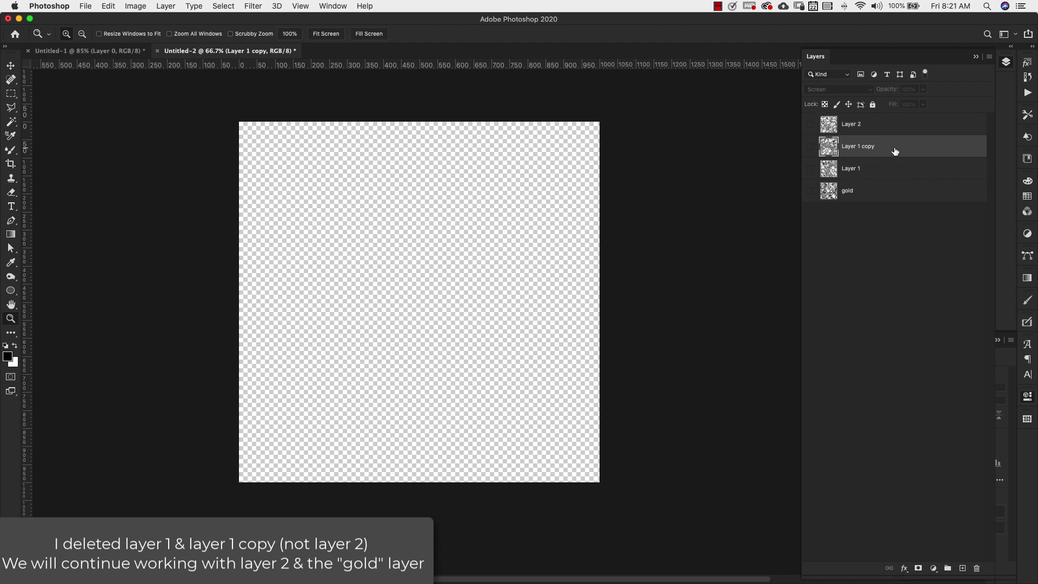
{"action": "key", "text": "Delete"}
{"action": "key", "text": "Delete"}
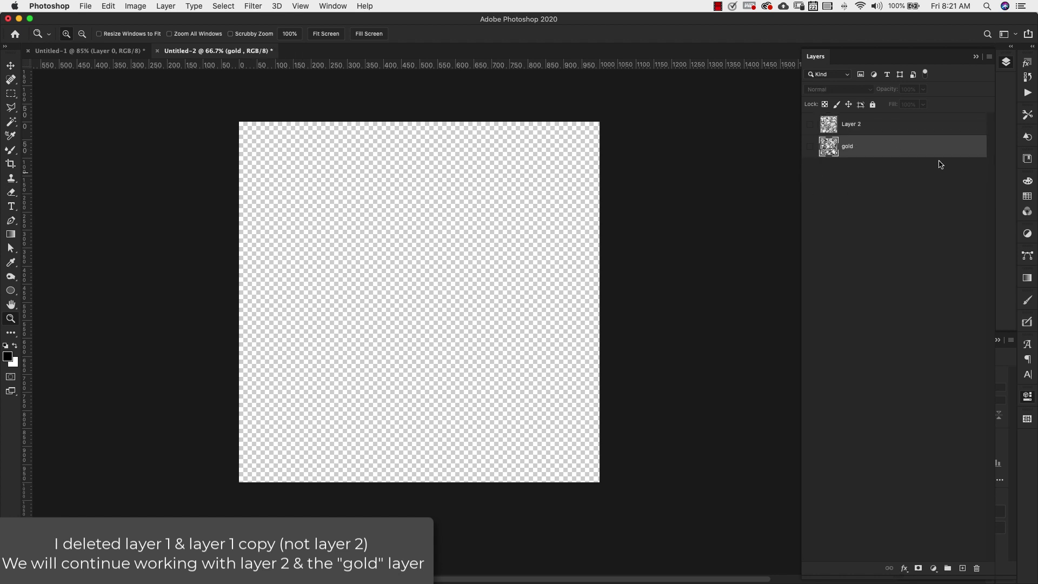
Make the gold layer and the Soft Light Layer 2 above it visible.
{"action": "left_click", "coordinate": [809, 147]}
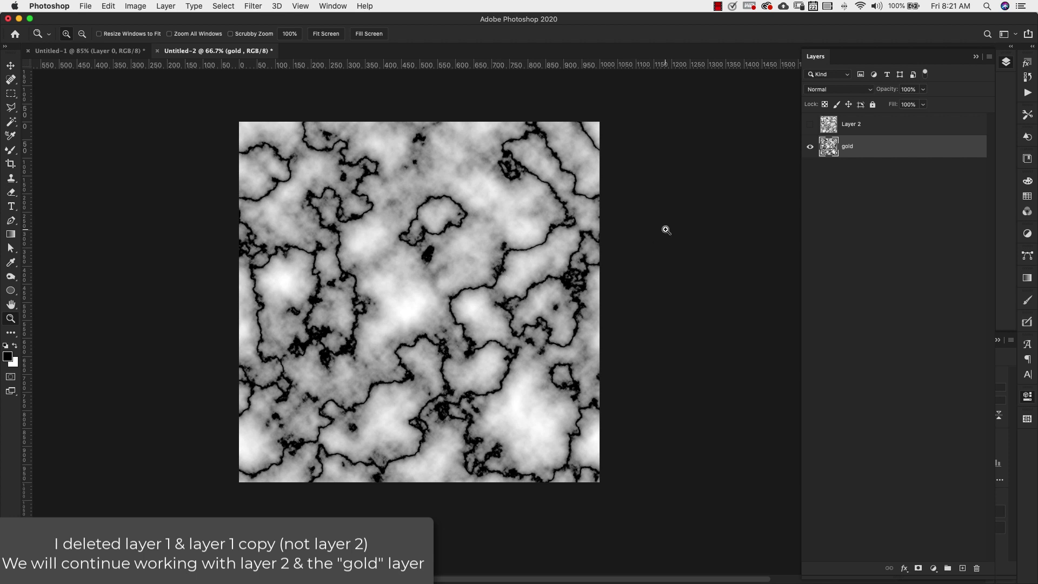
{"action": "left_click", "coordinate": [809, 125]}
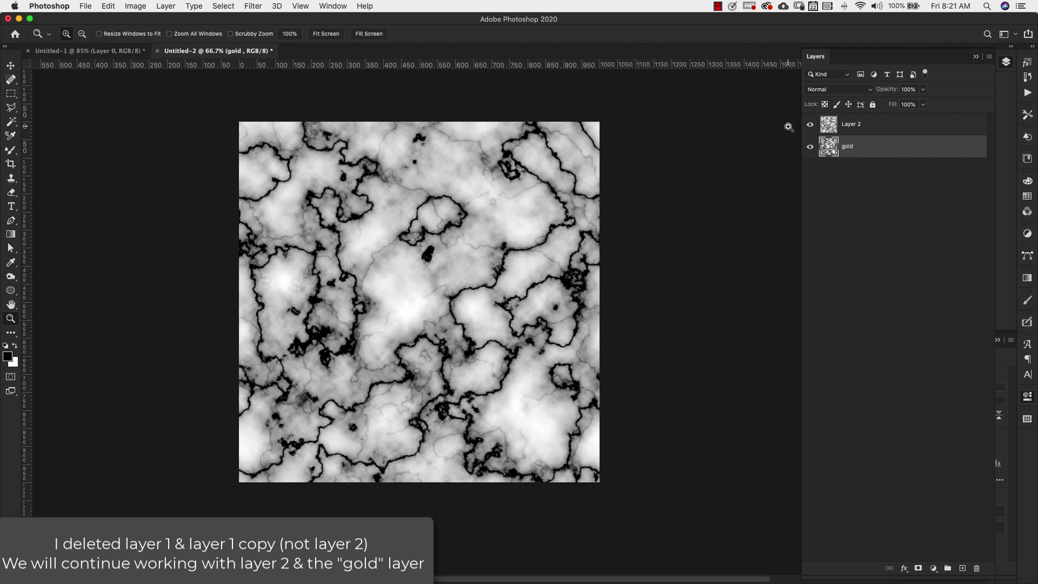
{"action": "left_click", "coordinate": [891, 127]}
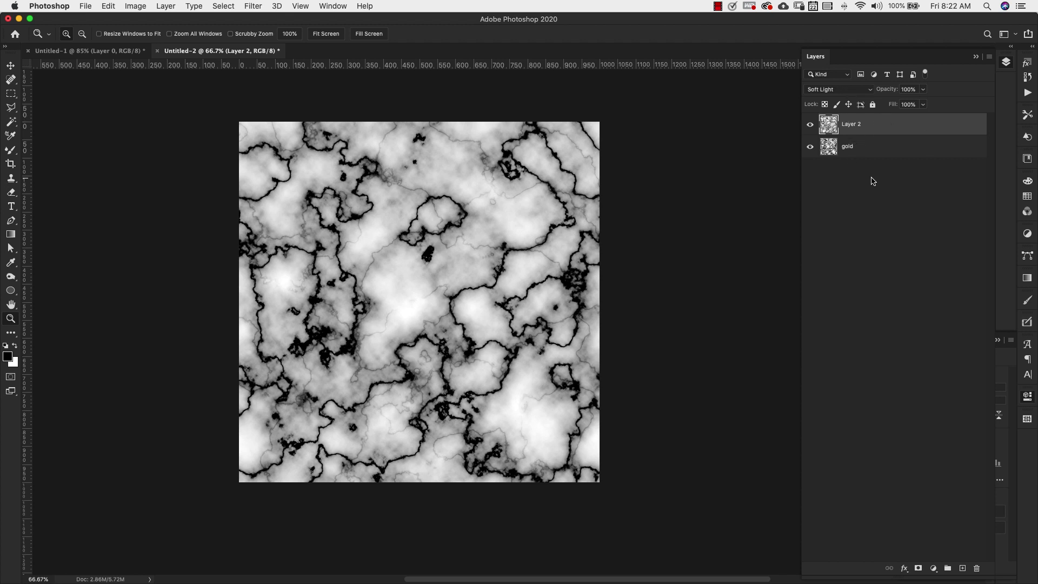
On the gold layer, select the dark veins with Color Range set to Shadows at 20% fuzziness, fine-tuning the range.
{"action": "key", "text": "alt+bracketleft"}
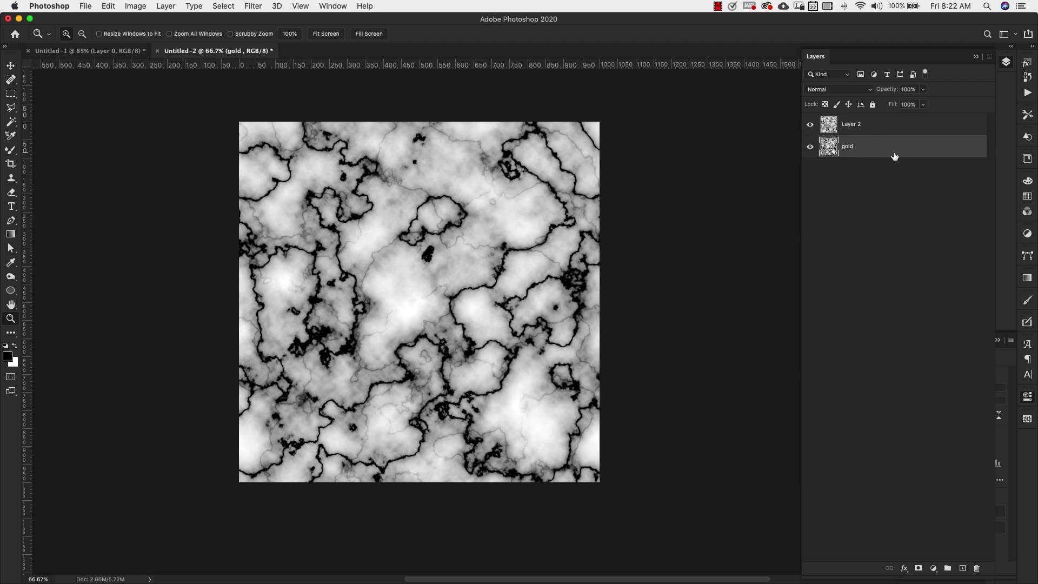
{"action": "left_click", "coordinate": [222, 7]}
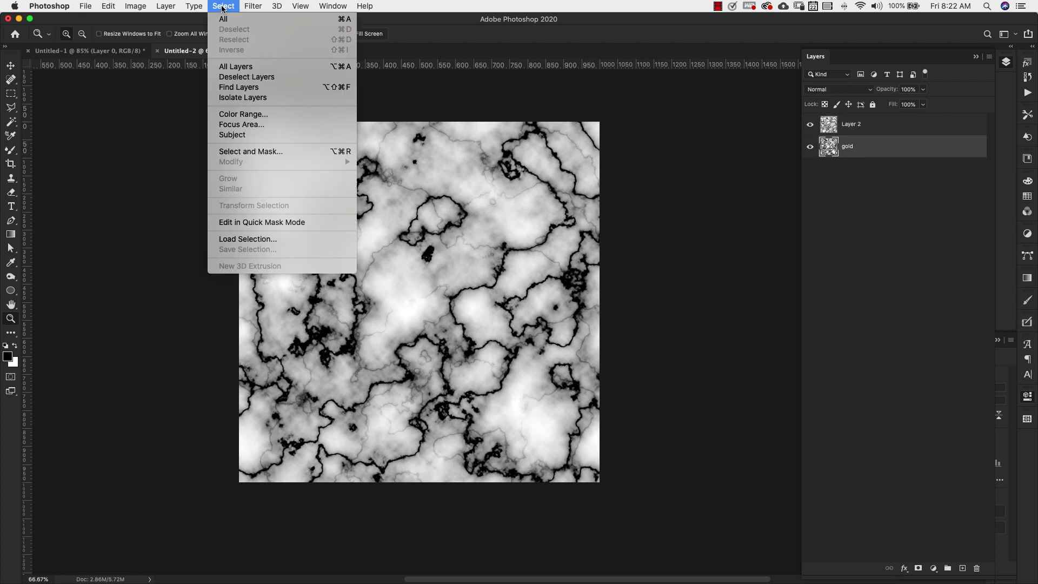
{"action": "left_click", "coordinate": [236, 117]}
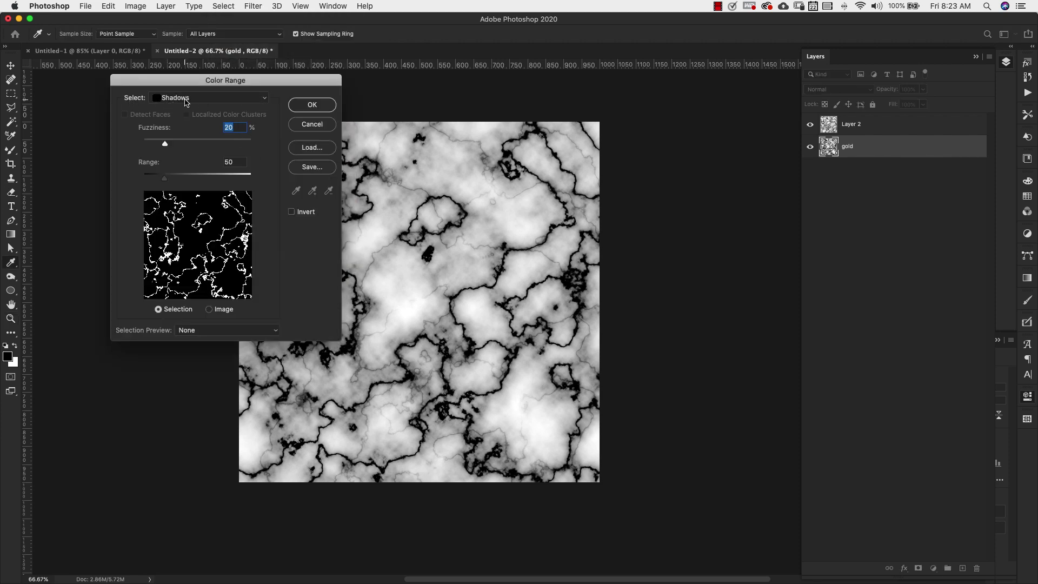
{"action": "left_click", "coordinate": [266, 102]}
{"action": "mouse_move", "coordinate": [202, 8]}
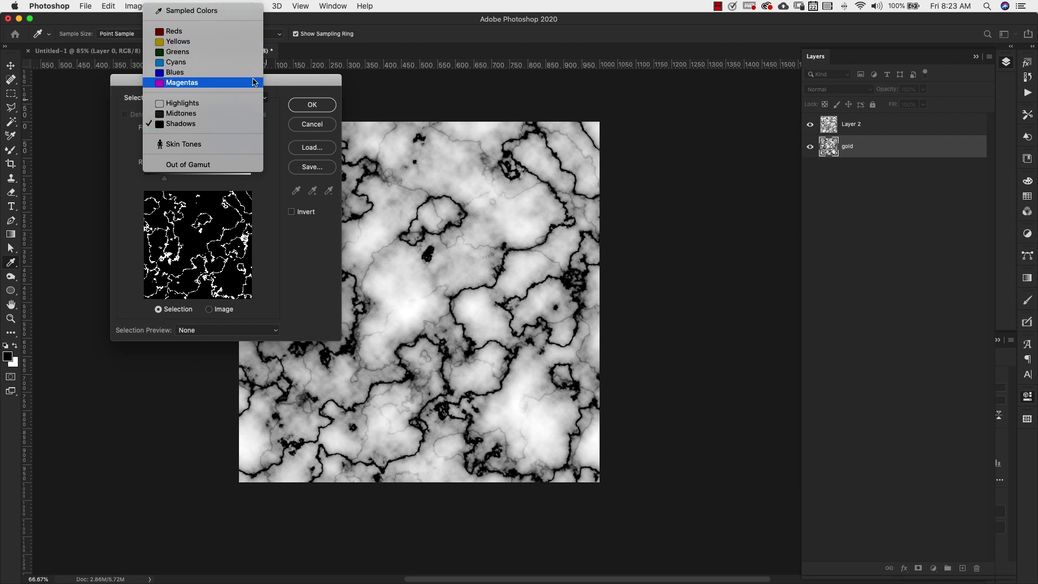
{"action": "left_click", "coordinate": [212, 125]}
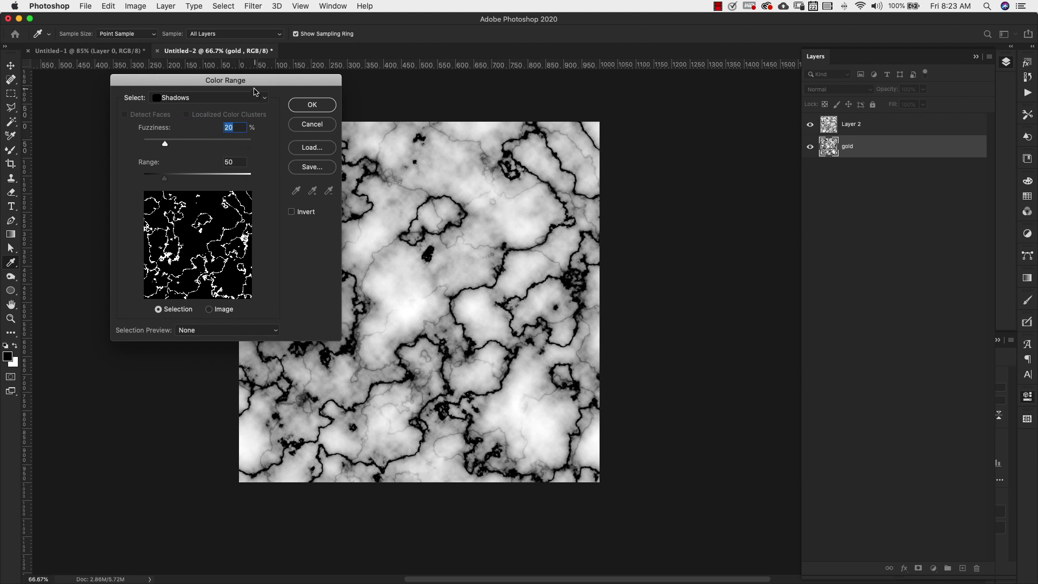
{"action": "left_click_drag", "start_coordinate": [250, 85], "coordinate": [463, 108]}
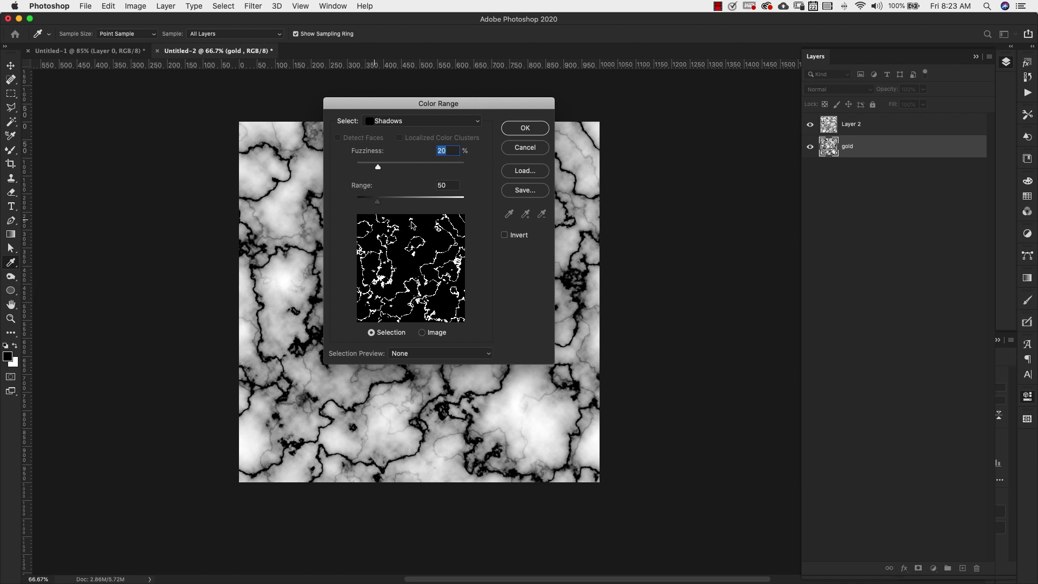
{"action": "left_click_drag", "start_coordinate": [376, 204], "coordinate": [389, 204]}
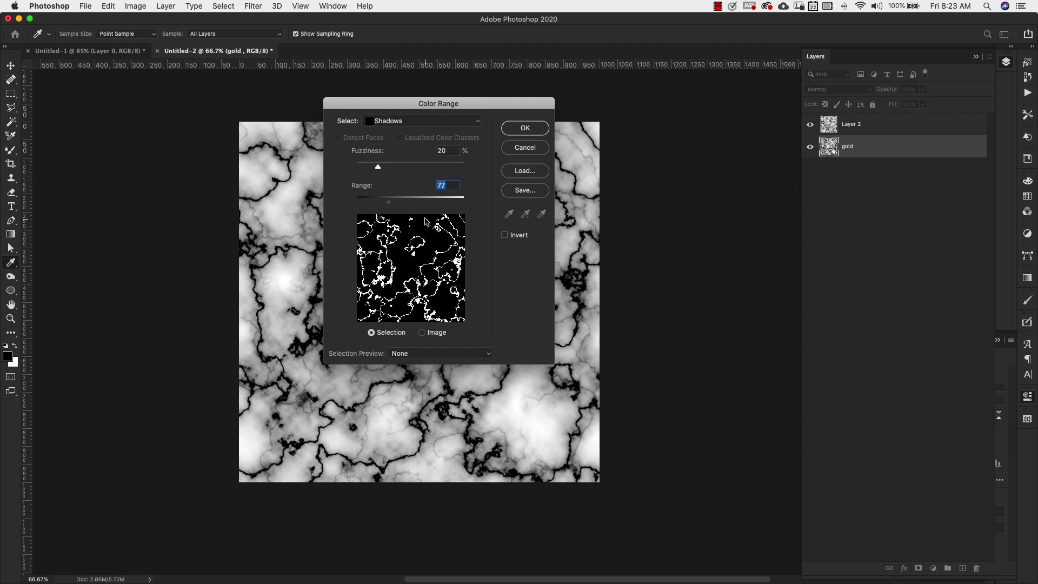
{"action": "left_click_drag", "start_coordinate": [387, 204], "coordinate": [376, 204]}
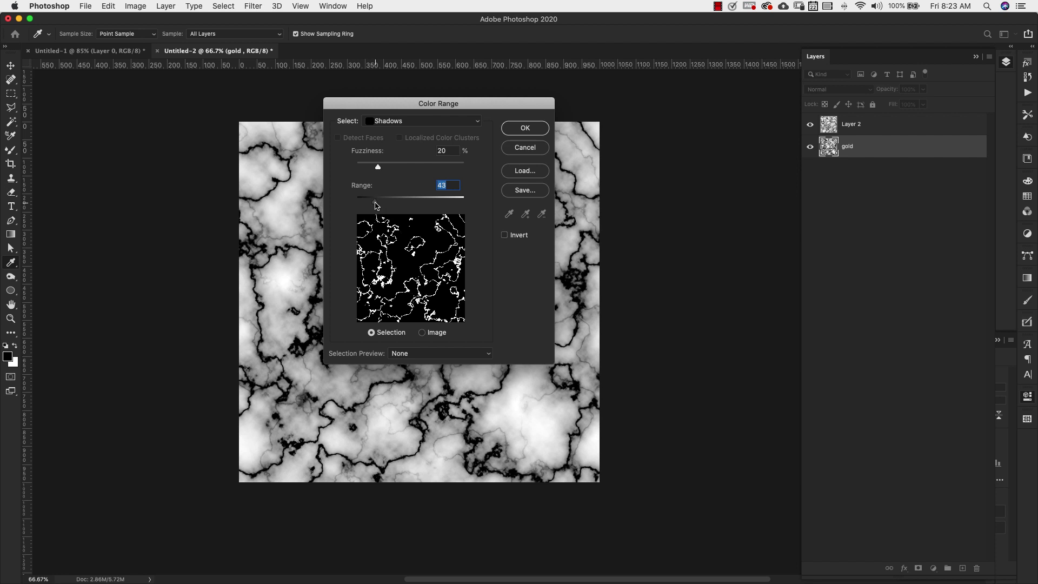
{"action": "left_click_drag", "start_coordinate": [378, 205], "coordinate": [381, 205]}
{"action": "left_click", "coordinate": [525, 130]}
Create a new layer at the top of the stack and fill the selected veins with white on it.
{"action": "key", "text": "z"}
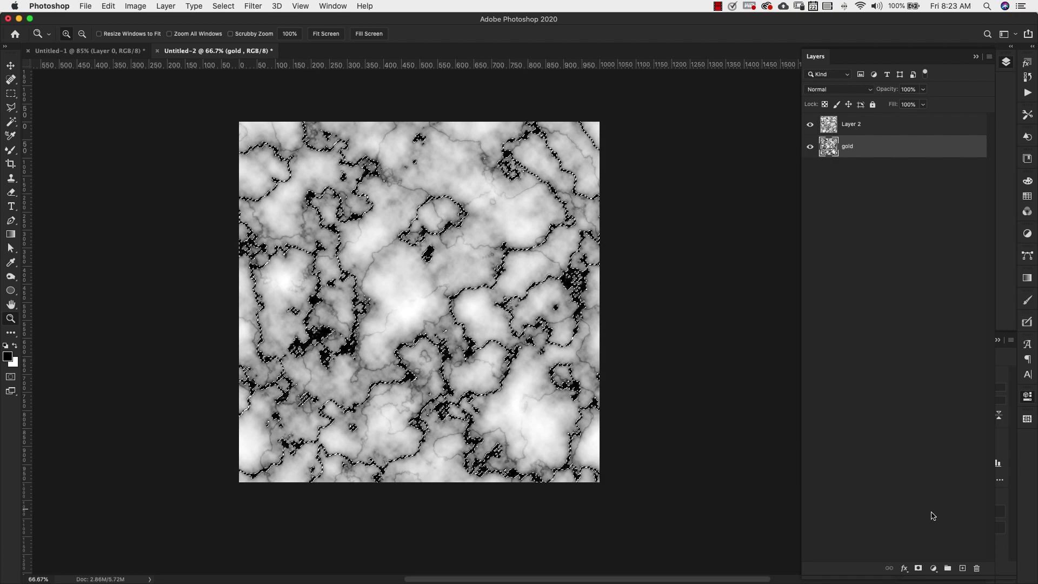
{"action": "left_click", "coordinate": [962, 568]}
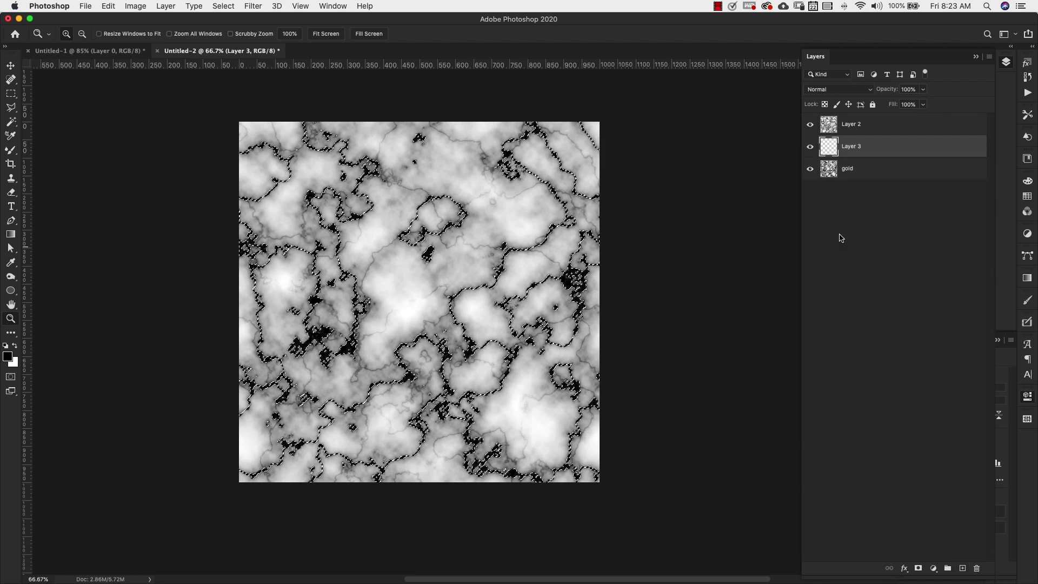
{"action": "left_click_drag", "start_coordinate": [920, 152], "coordinate": [914, 122]}
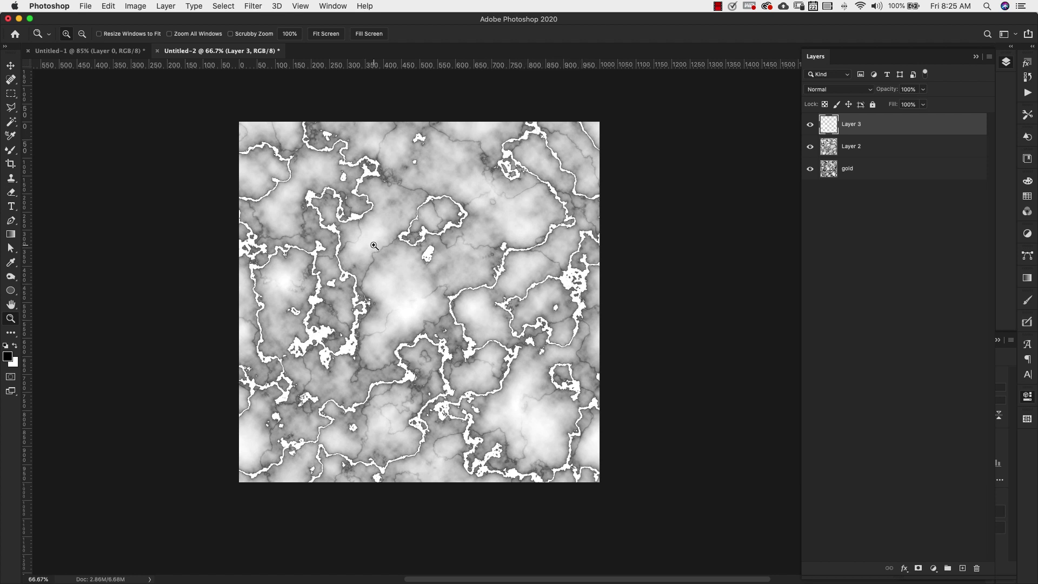
Add a Pattern Overlay layer style with the Gold pattern to the veins on Layer 3.
{"action": "double_click", "coordinate": [976, 127]}
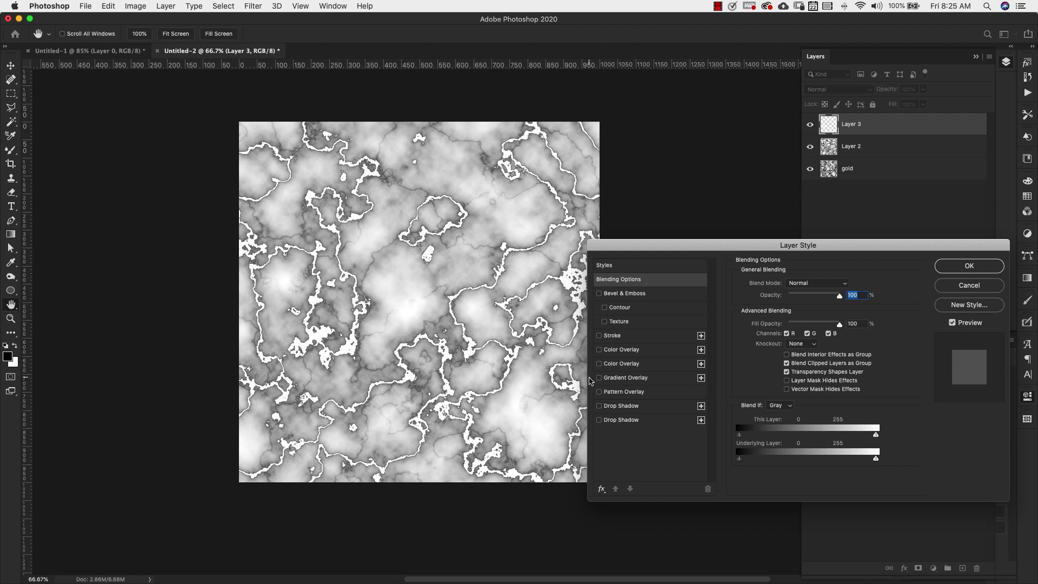
{"action": "left_click", "coordinate": [622, 393]}
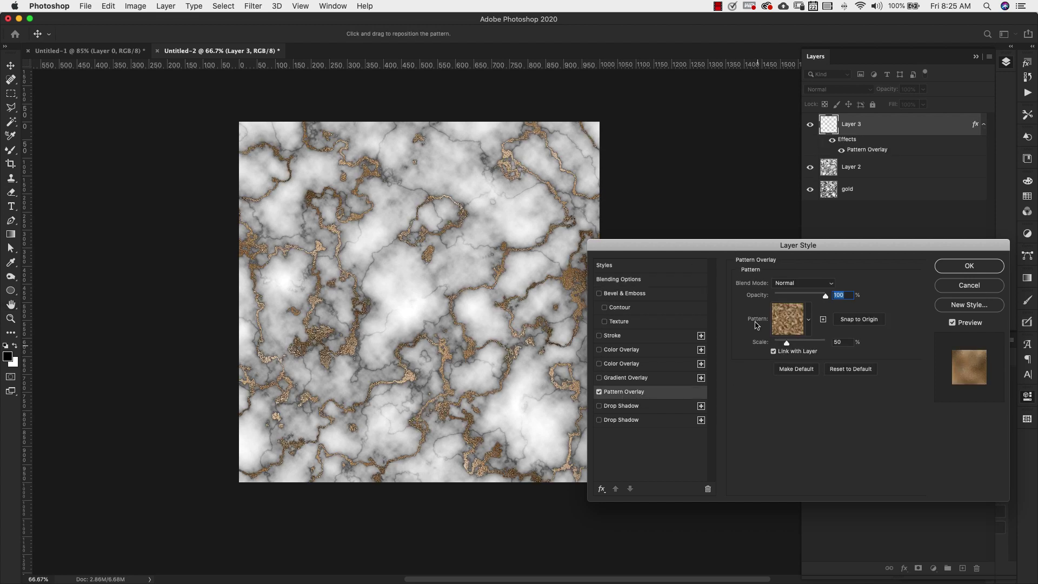
{"action": "left_click", "coordinate": [808, 329]}
{"action": "double_click", "coordinate": [801, 324]}
{"action": "left_click_drag", "start_coordinate": [666, 247], "coordinate": [664, 326]}
Try the gold pattern overlay at scales of 100%, 5% and 25%, then set the scale to 50%.
{"action": "double_click", "coordinate": [835, 422]}
{"action": "type", "text": "100"}
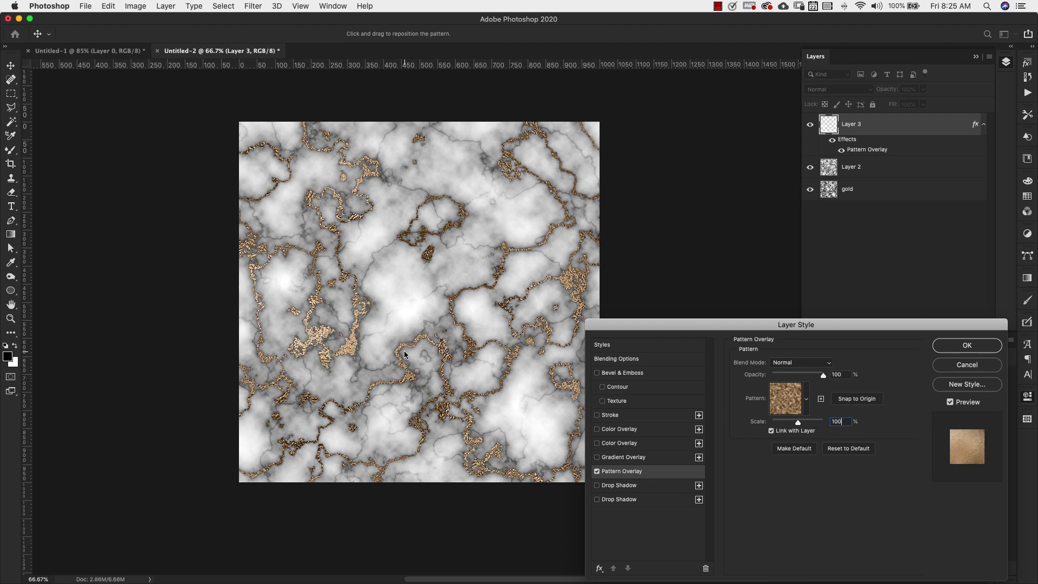
{"action": "double_click", "coordinate": [848, 422]}
{"action": "type", "text": "5"}
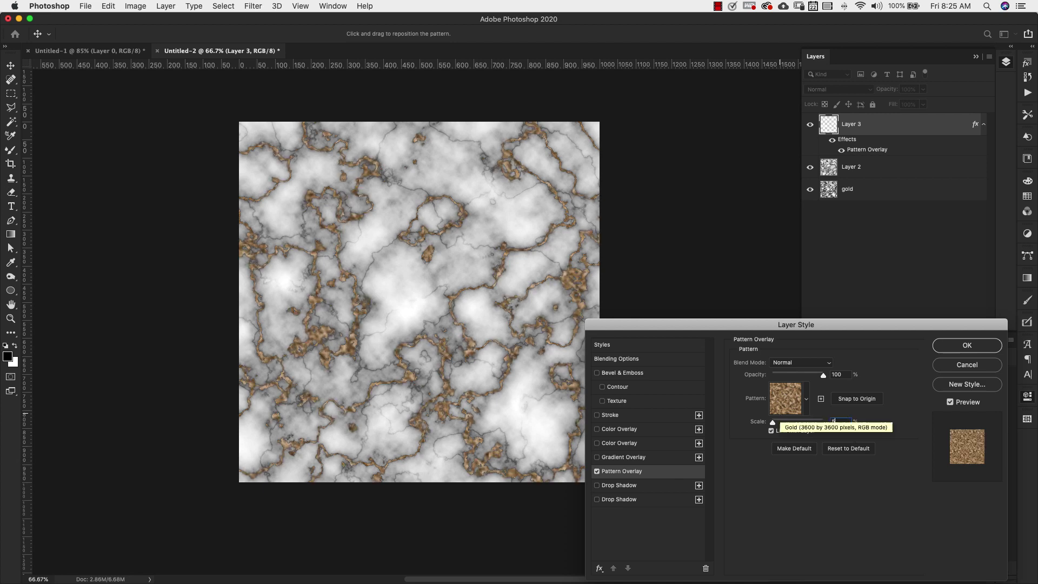
{"action": "type", "text": "25"}
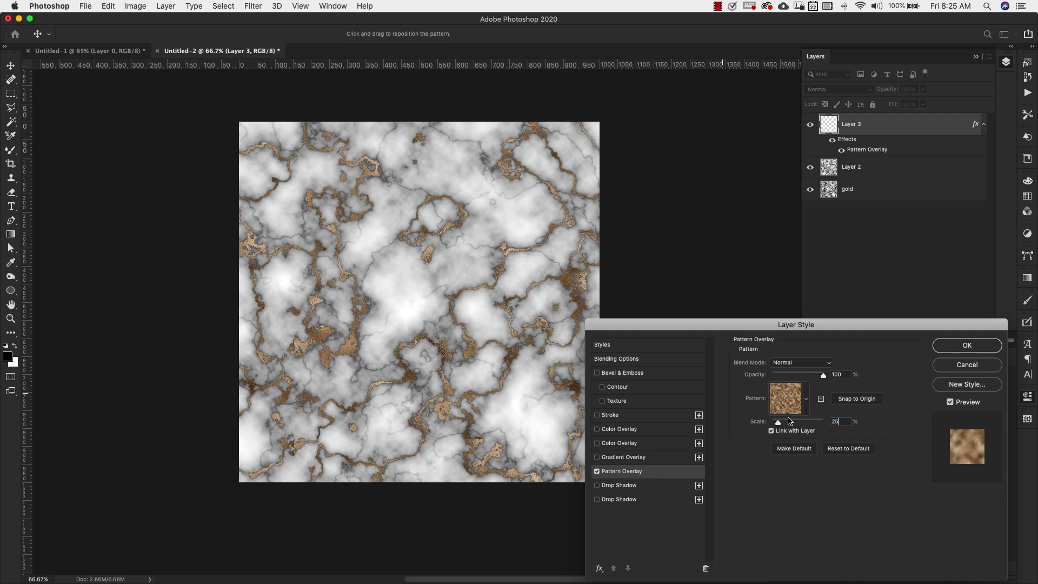
{"action": "double_click", "coordinate": [838, 421]}
{"action": "type", "text": "50"}
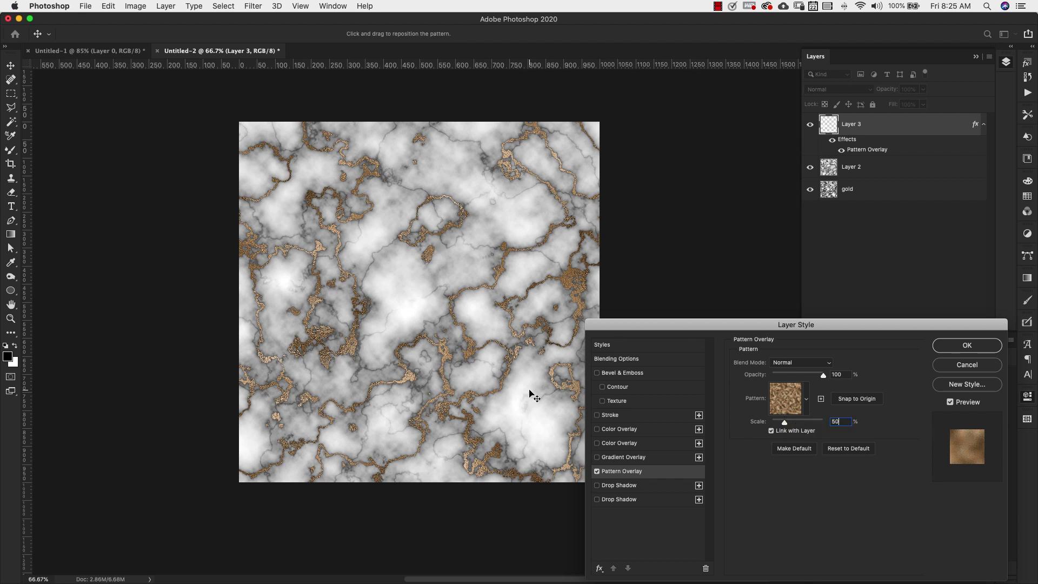
Add a Multiply drop shadow to the gold veins and set its color to dark brown #2f1003.
{"action": "left_click", "coordinate": [616, 499]}
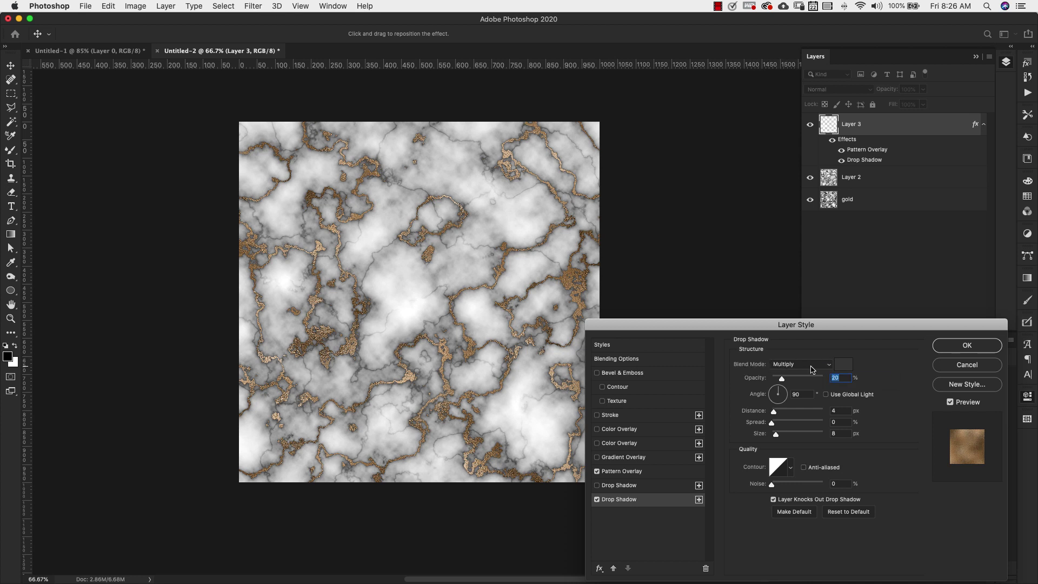
{"action": "left_click", "coordinate": [843, 363]}
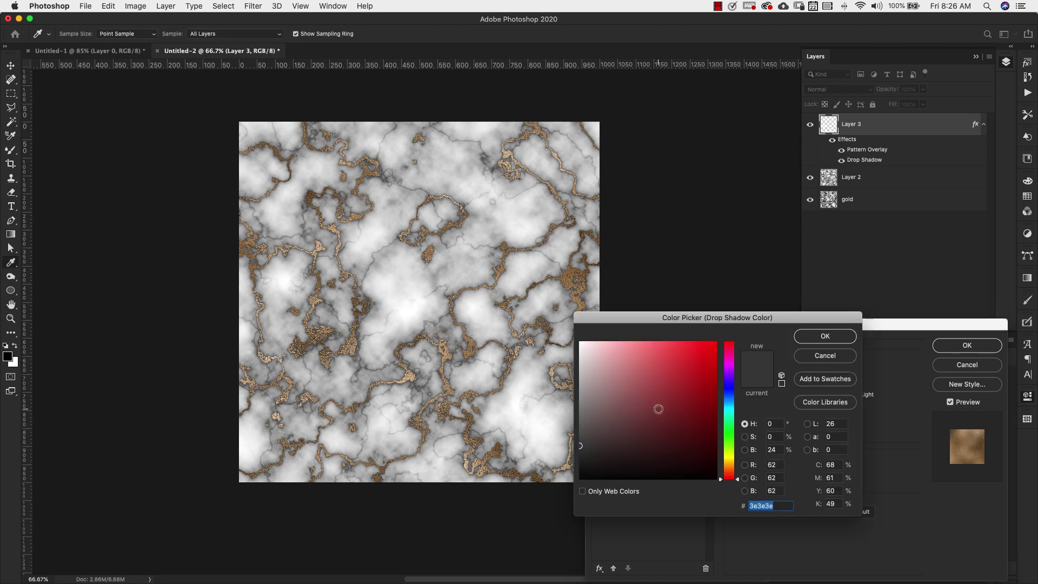
{"action": "left_click_drag", "start_coordinate": [729, 467], "coordinate": [731, 471]}
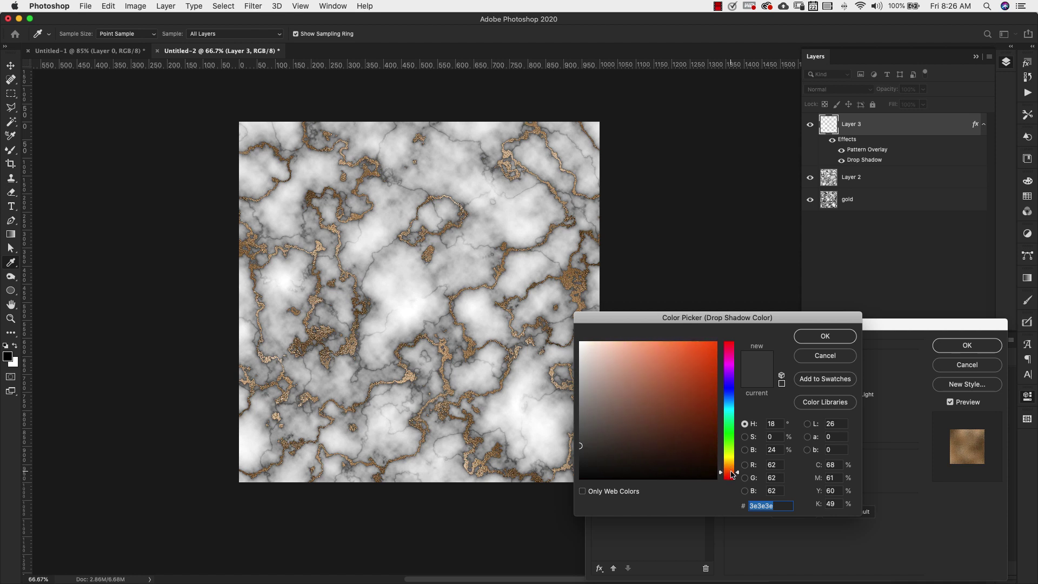
{"action": "left_click", "coordinate": [708, 453]}
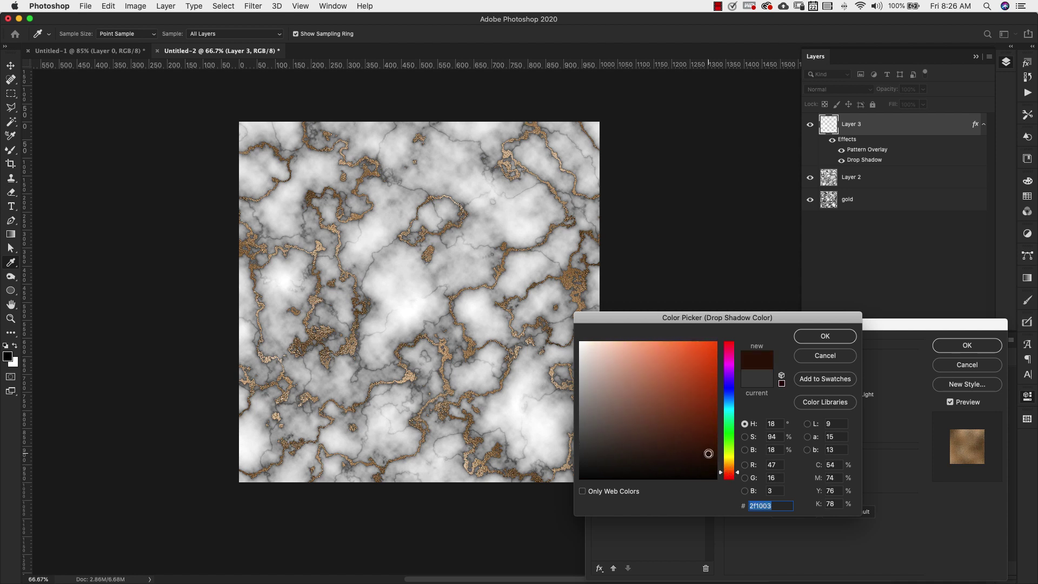
{"action": "left_click", "coordinate": [810, 338]}
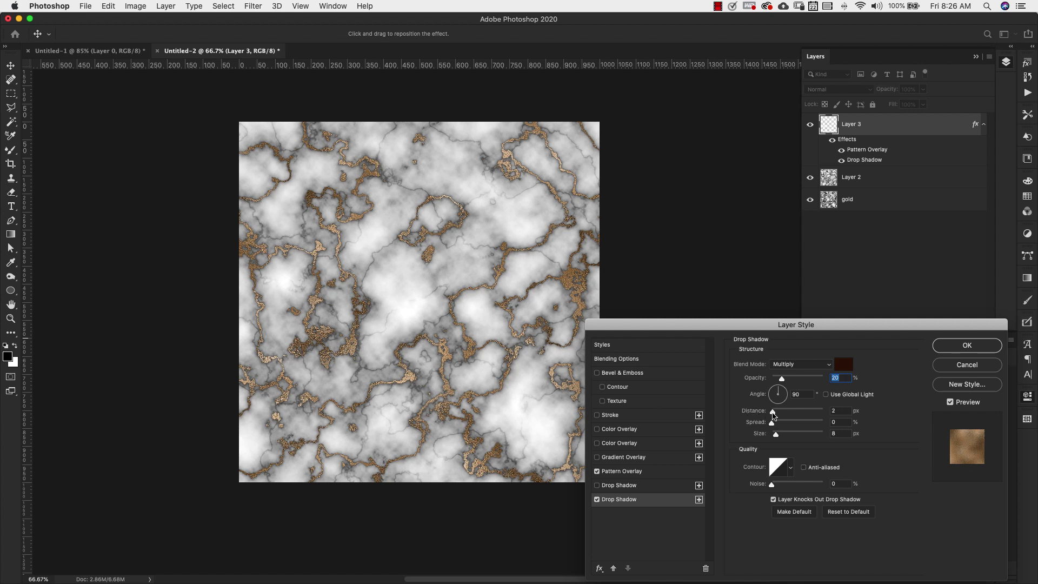
Set the drop shadow distance to 2 px and apply the layer style to the veins.
{"action": "left_click", "coordinate": [773, 413]}
{"action": "left_click", "coordinate": [597, 500]}
{"action": "left_click", "coordinate": [961, 351]}
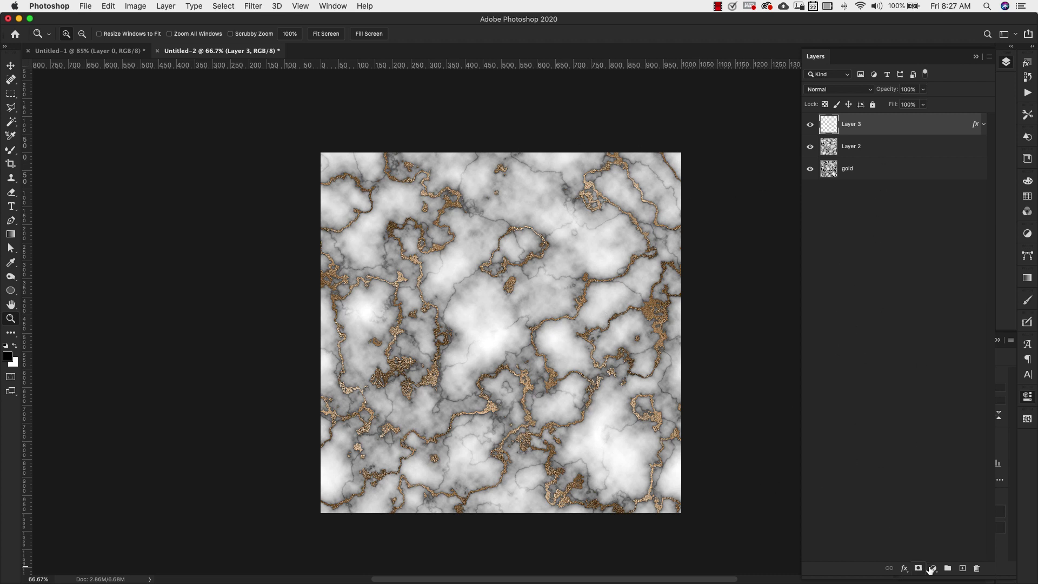
Add a Hue/Saturation adjustment layer with Colorize enabled and move it below Layer 3, so the gold veins stay uncolored.
{"action": "left_click", "coordinate": [933, 568]}
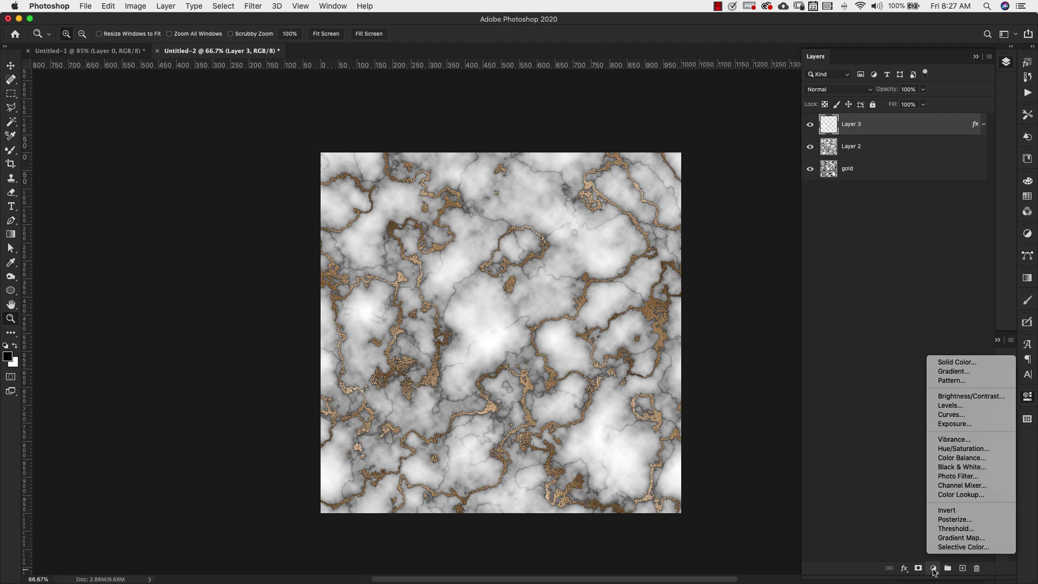
{"action": "left_click", "coordinate": [961, 449]}
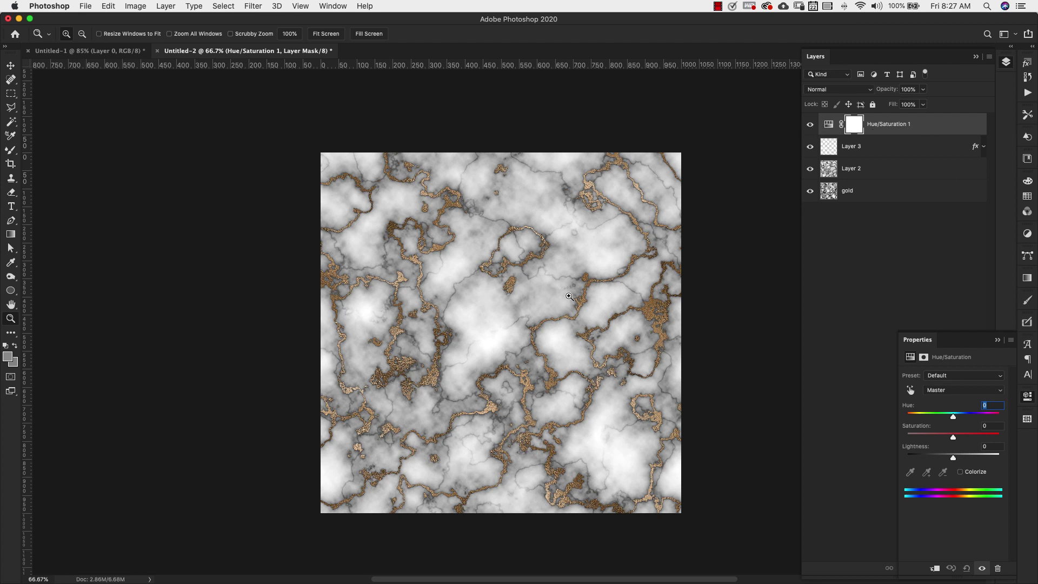
{"action": "left_click", "coordinate": [961, 472]}
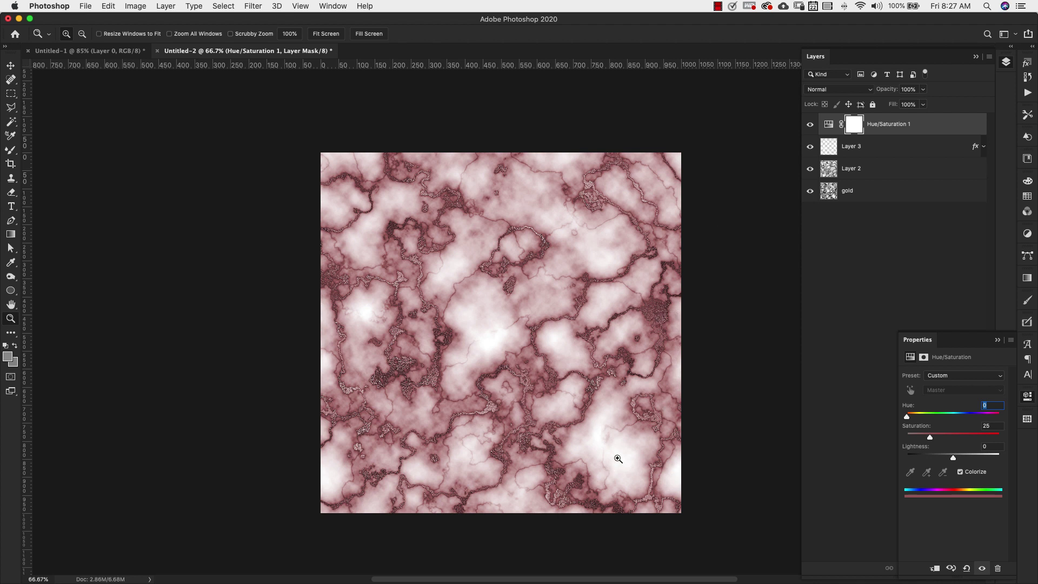
{"action": "left_click_drag", "start_coordinate": [904, 130], "coordinate": [918, 154]}
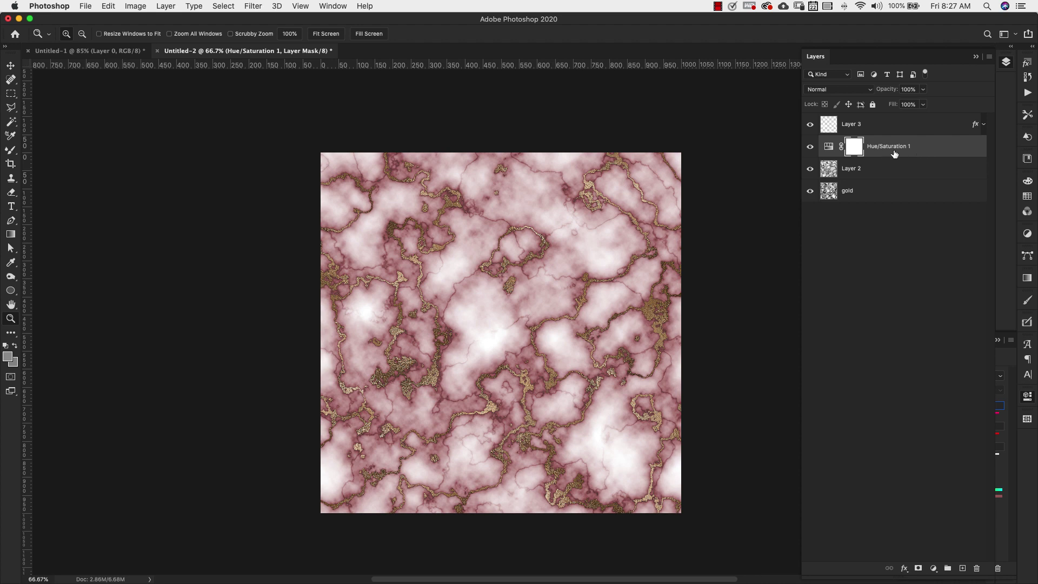
Colorize the marble light green with hue 107, saturation 24 and lightness +42 in the Hue/Saturation adjustment.
{"action": "double_click", "coordinate": [828, 146]}
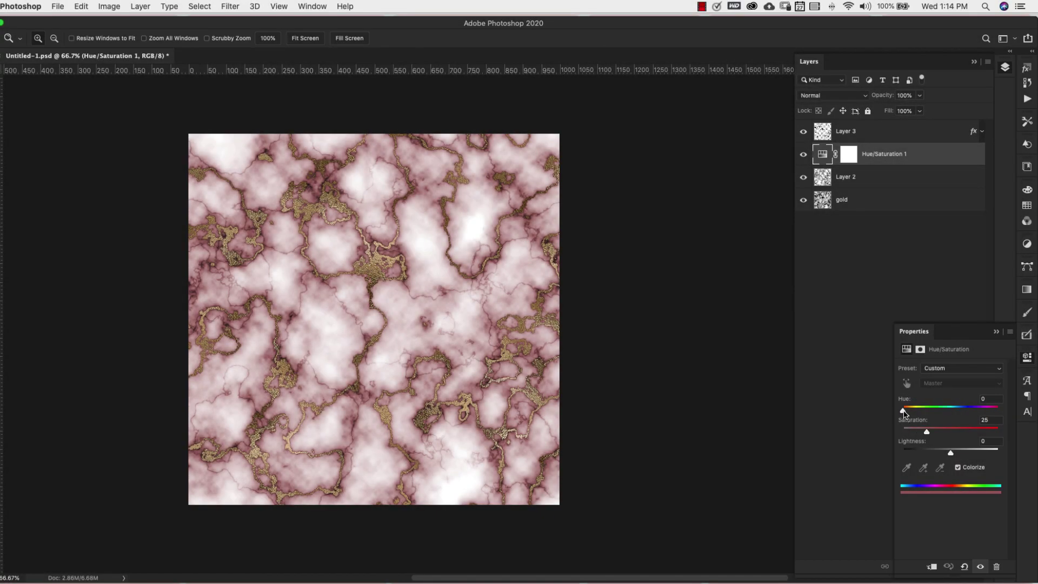
{"action": "left_click_drag", "start_coordinate": [905, 412], "coordinate": [930, 413]}
{"action": "left_click_drag", "start_coordinate": [947, 453], "coordinate": [926, 432]}
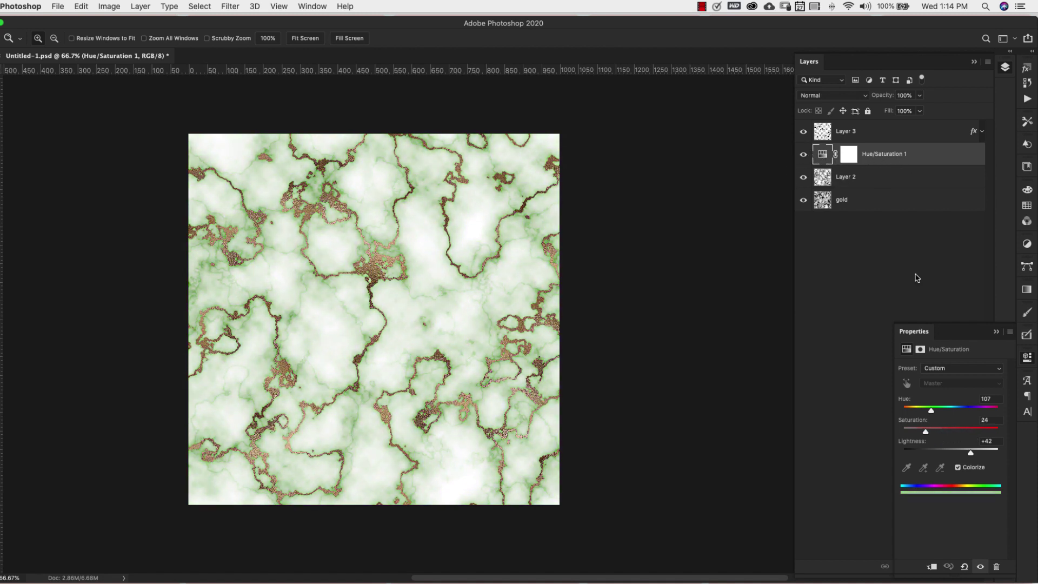
Clip the Hue/Saturation adjustment to Layer 2 and tint the marble blue with hue 207 and saturation 80.
{"action": "left_click", "coordinate": [931, 566]}
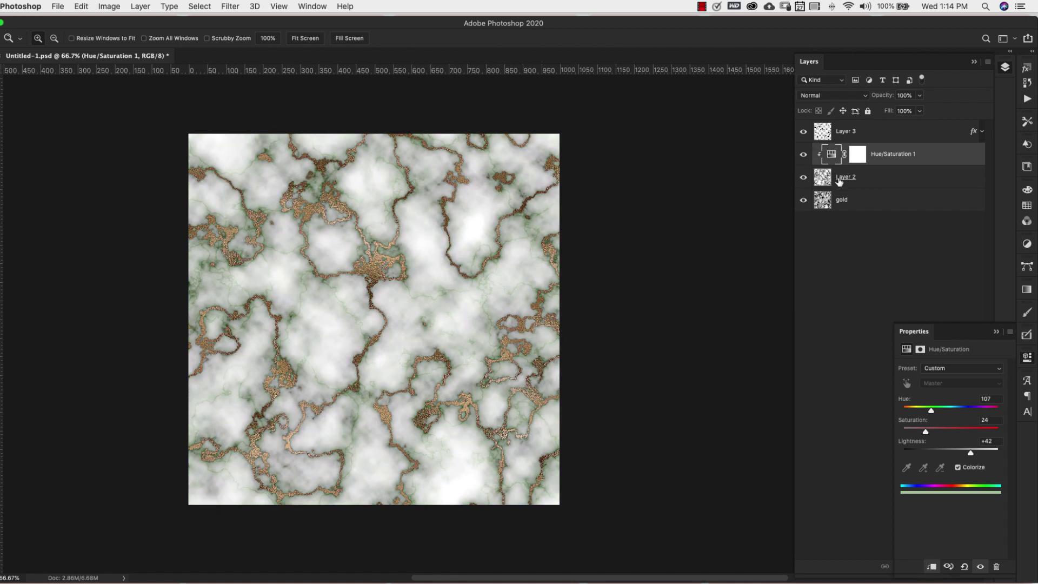
{"action": "left_click_drag", "start_coordinate": [925, 433], "coordinate": [962, 436]}
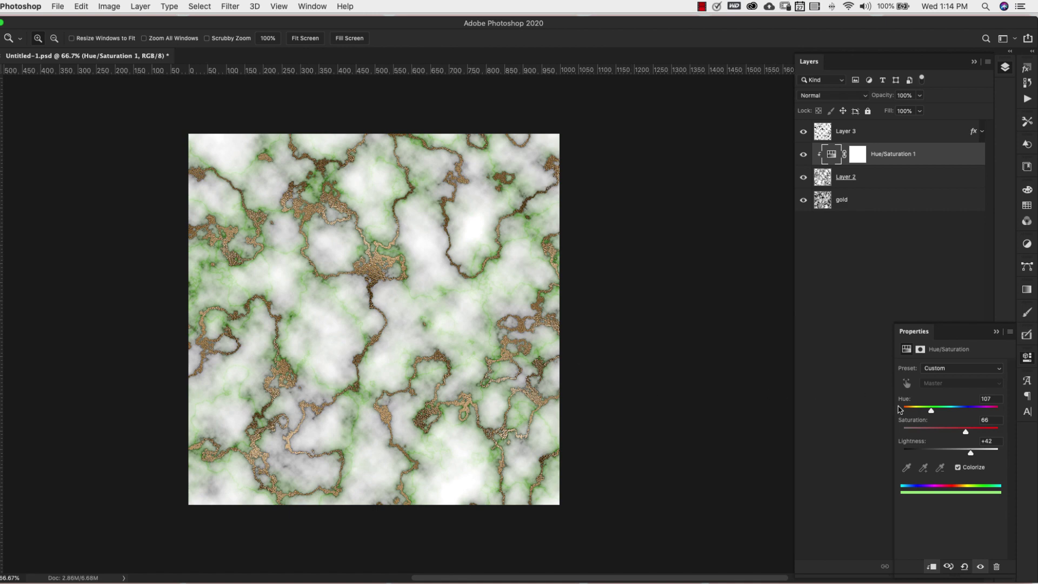
{"action": "left_click_drag", "start_coordinate": [931, 411], "coordinate": [978, 432]}
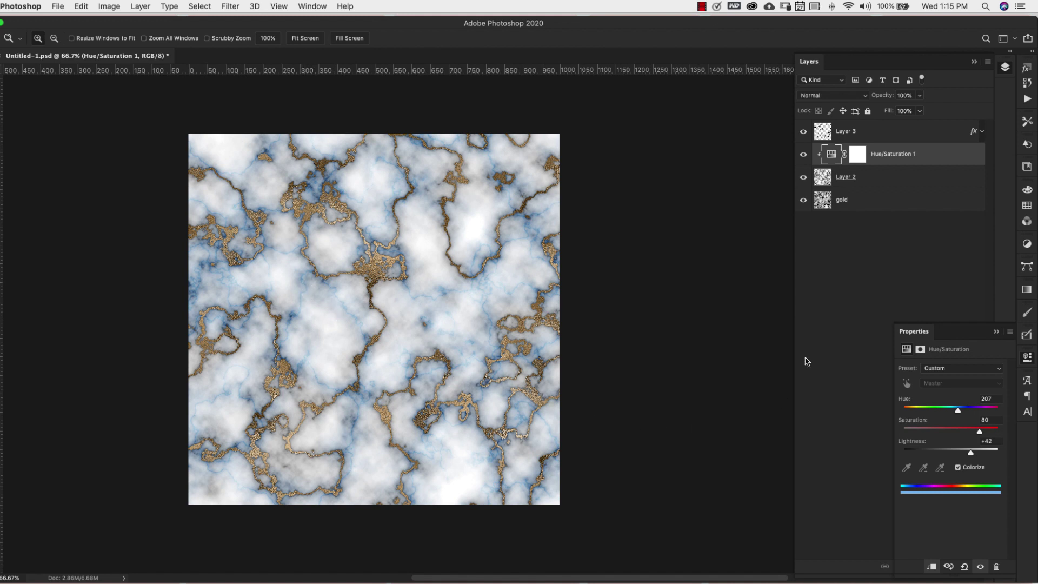
Release the Hue/Saturation adjustment from Layer 2 and bring its saturation to 18.
{"action": "key", "text": "super+z"}
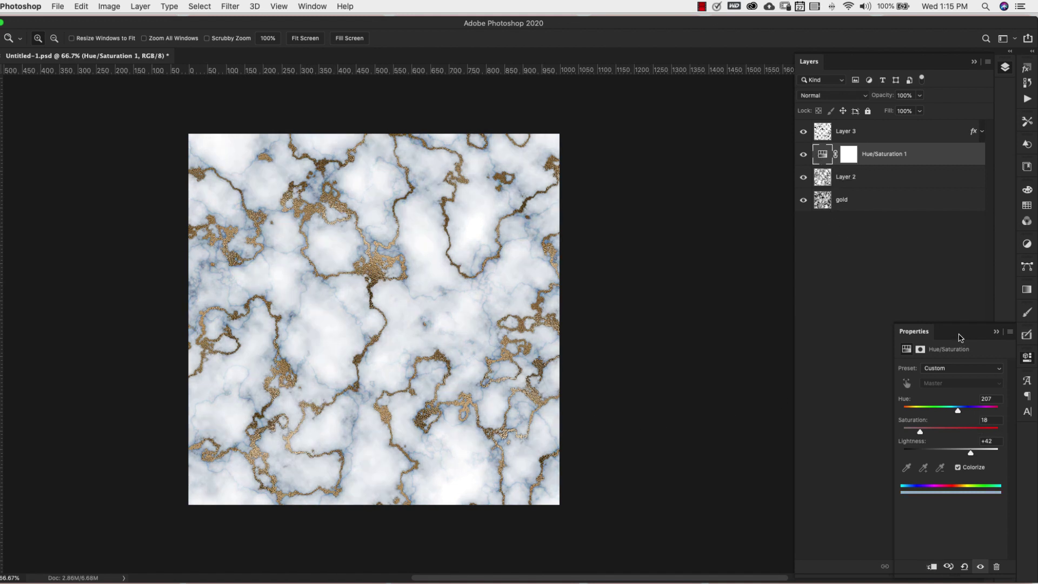
{"action": "key", "text": "super+z"}
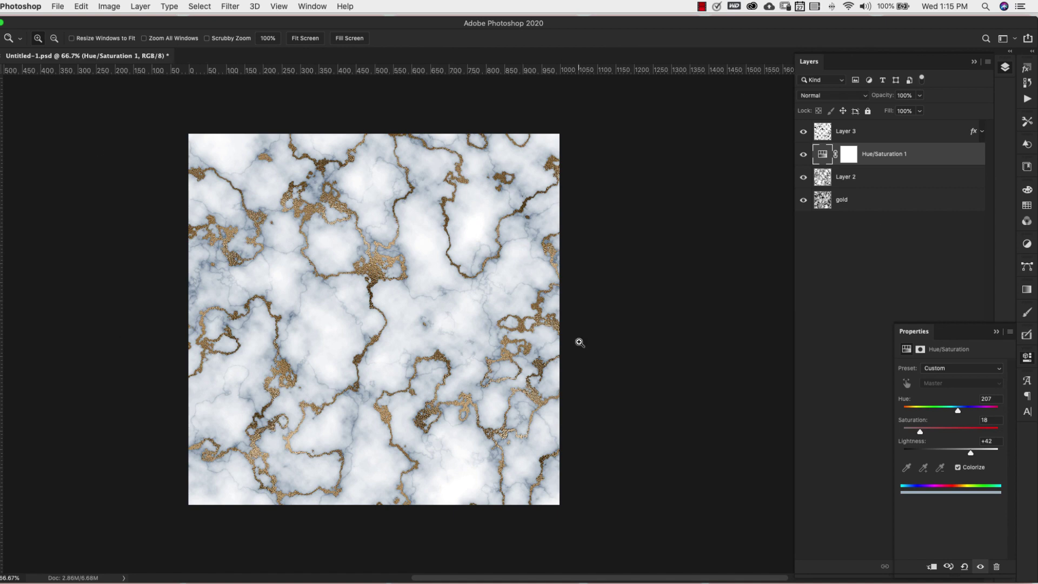